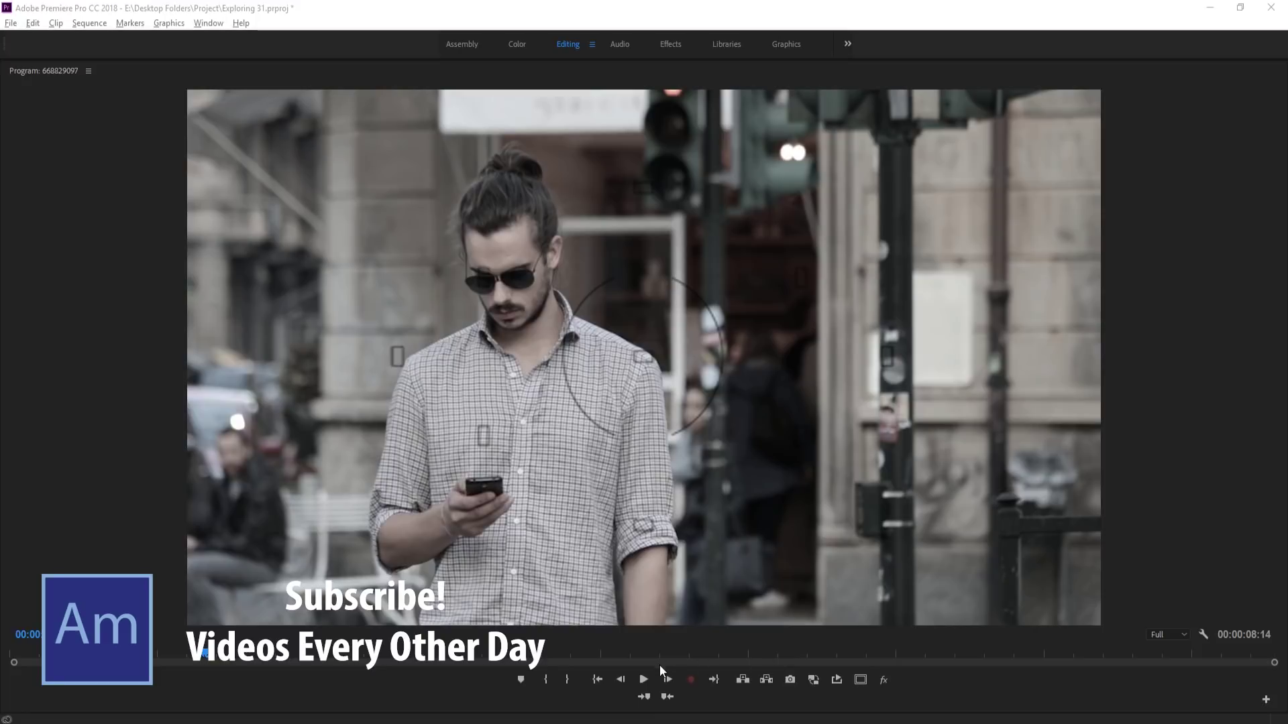
Play the finished viewfinder shutter preview, restore the full workspace, and open Sequence 01
click(644, 680)
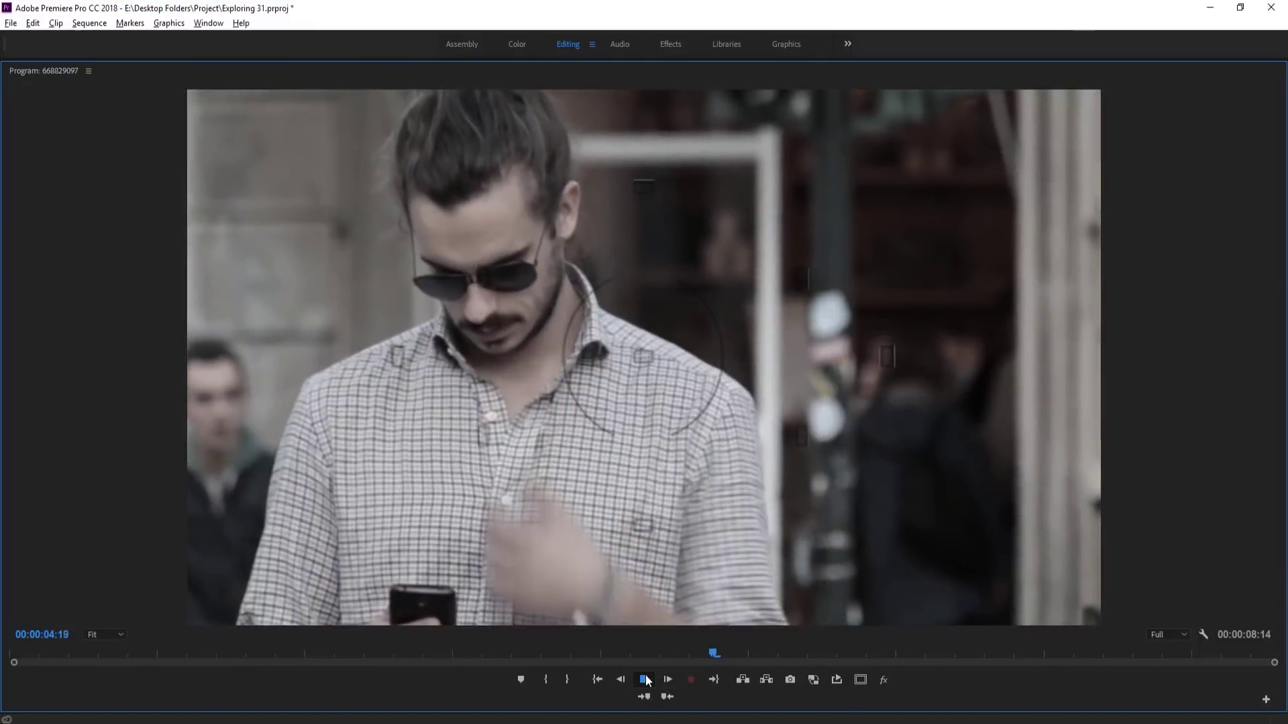
click(644, 680)
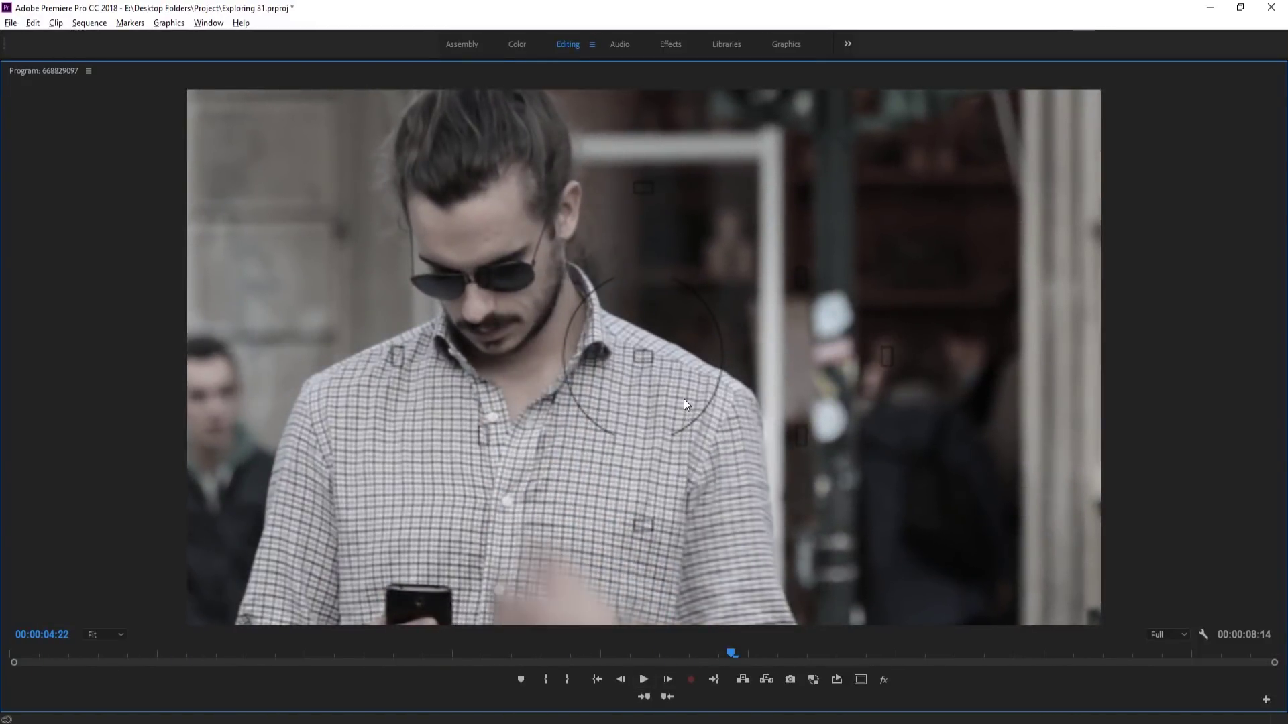
key(grave)
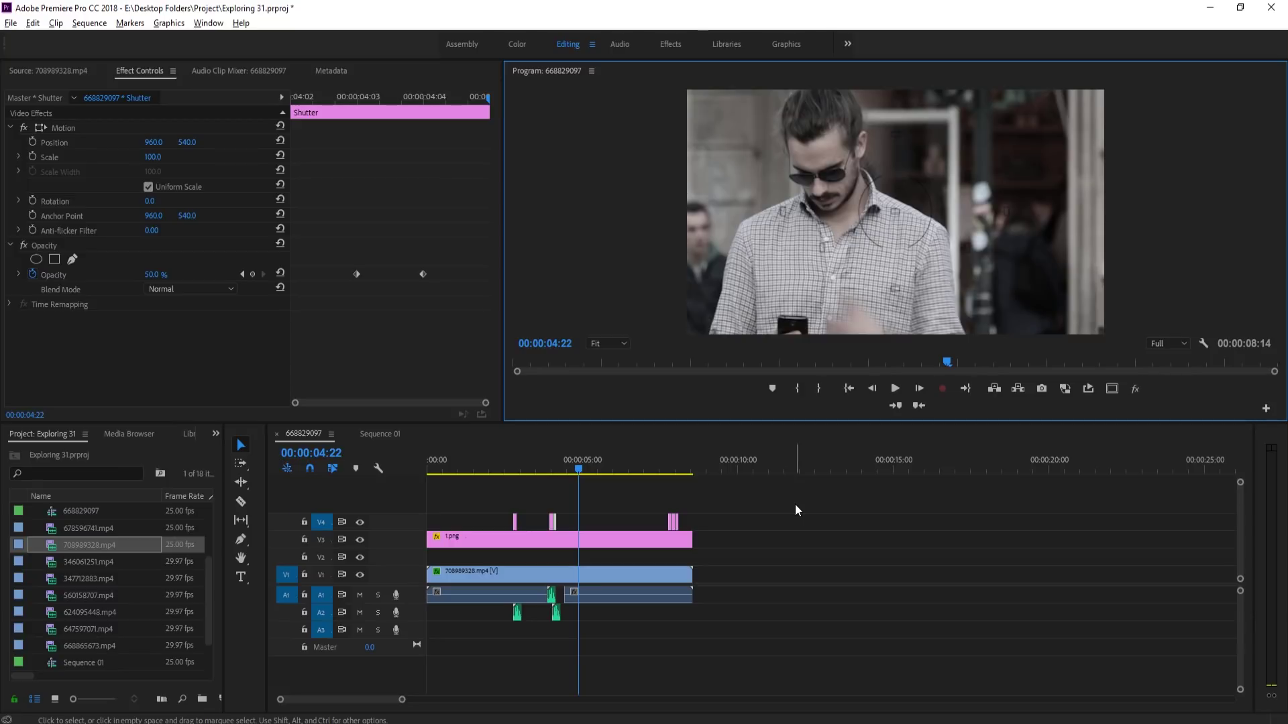
click(377, 435)
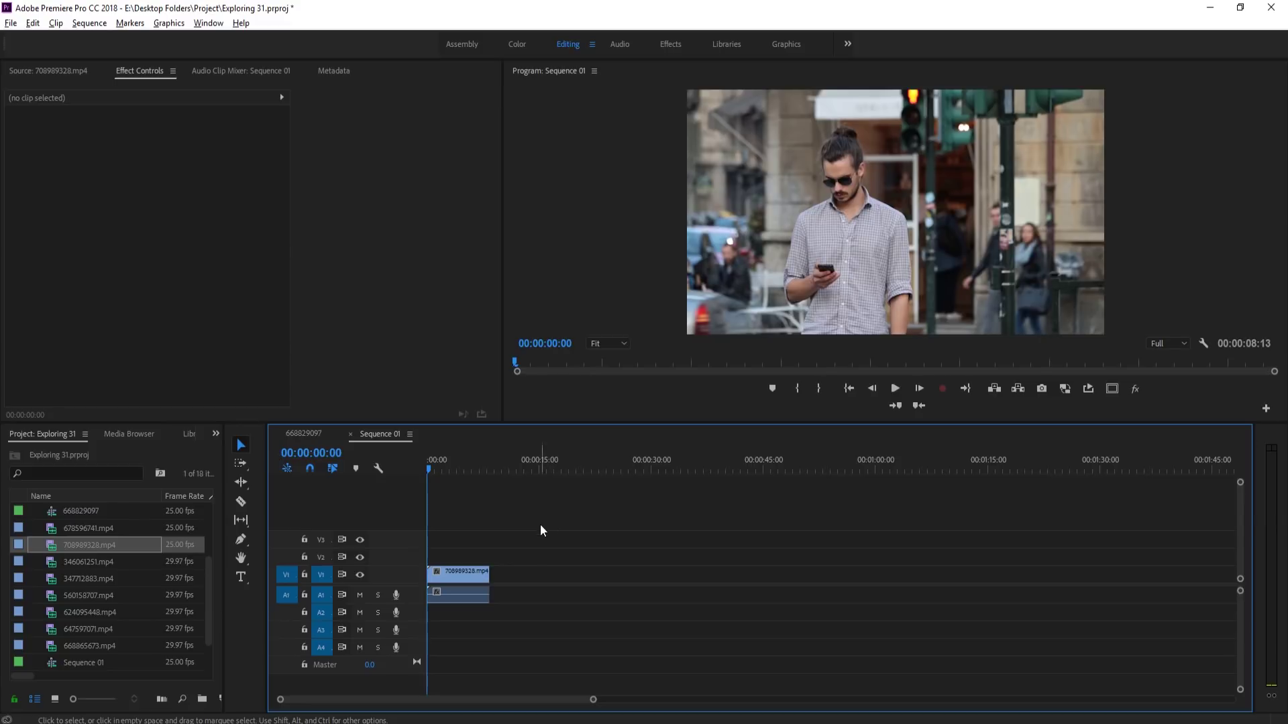
Switch to Firefox and scroll through the Google Images 'camera overlay' results
key(alt+Tab)
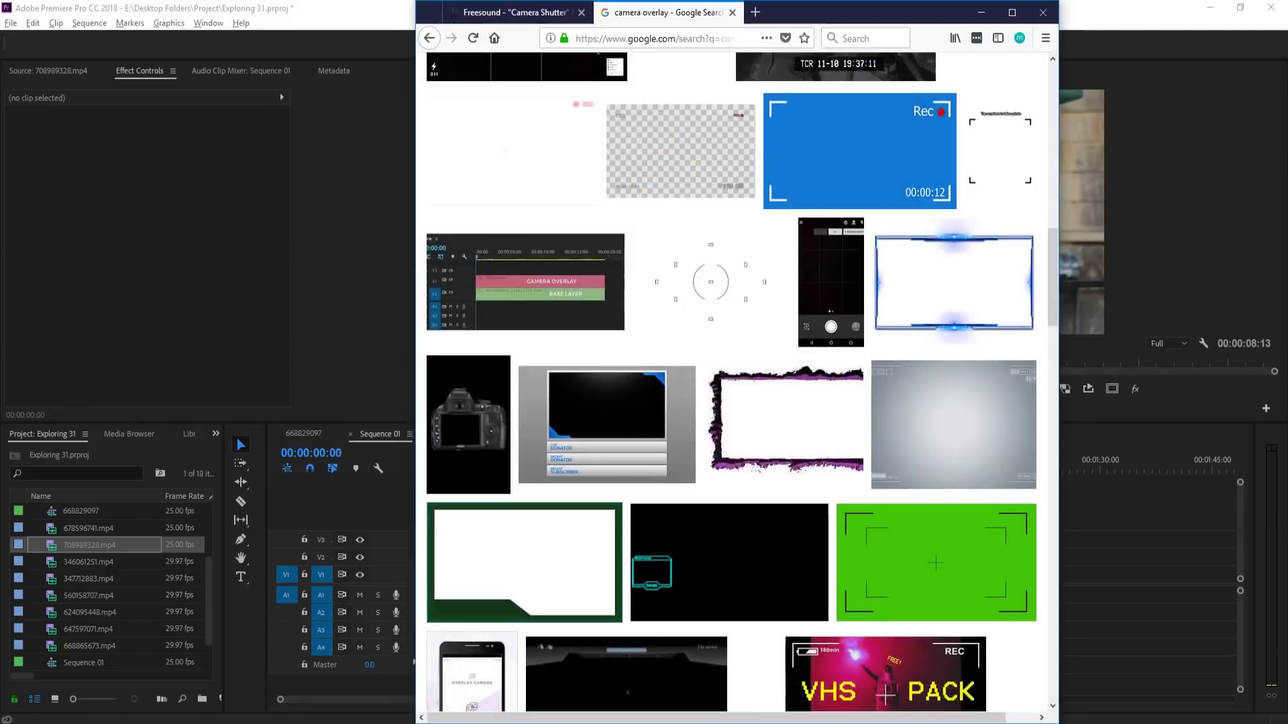
scroll(595, 383, up, 15)
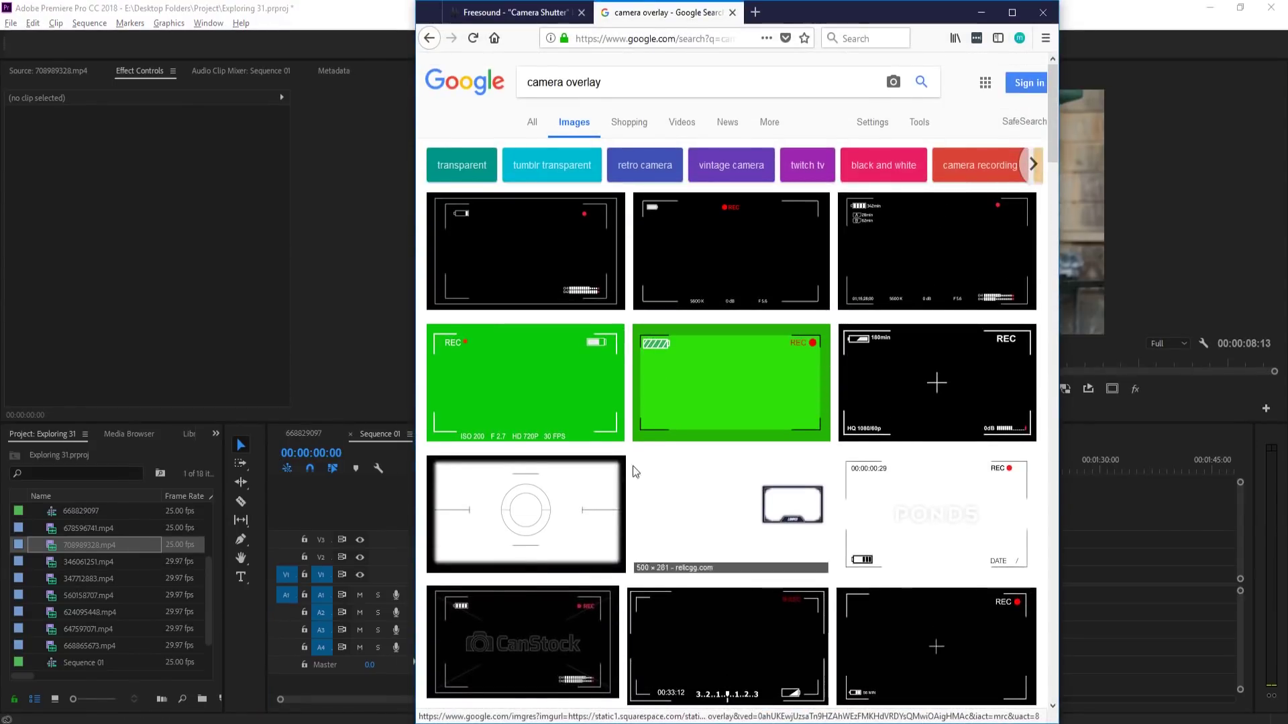
scroll(633, 466, down, 15)
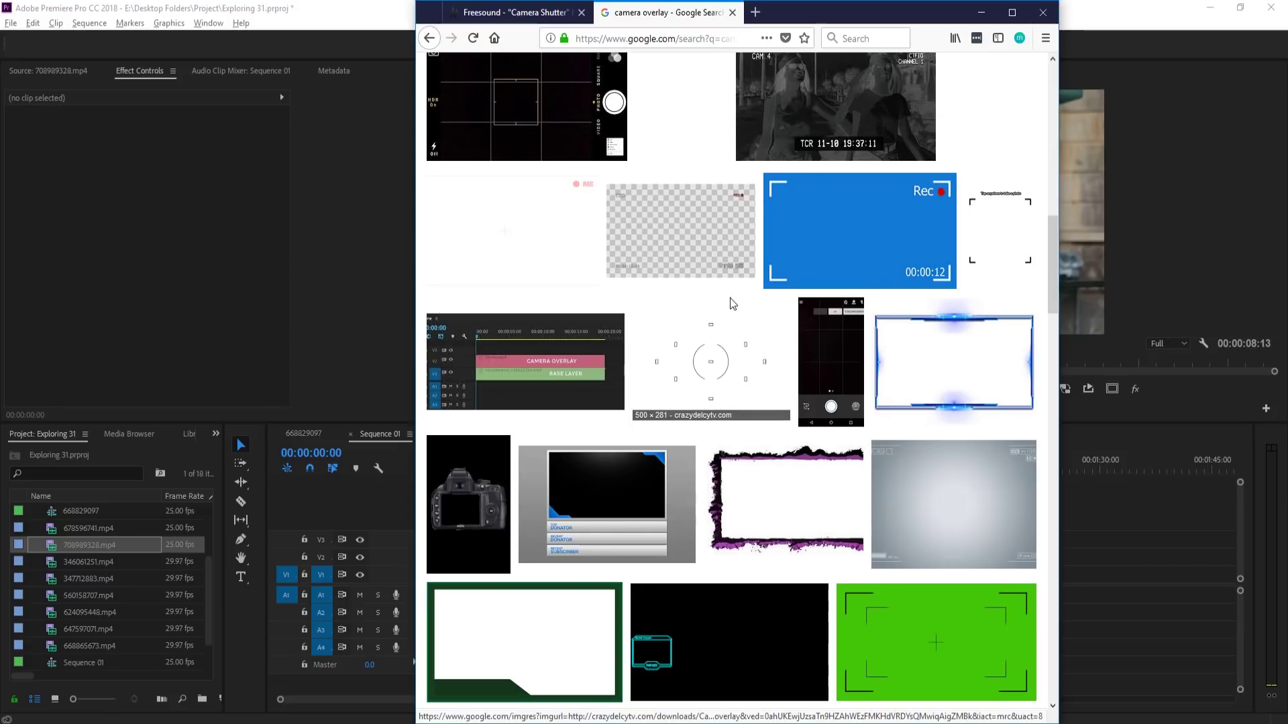
Preview the Freesound 'Camera Shutter' sound, then minimize Firefox to return to Premiere Pro
click(536, 14)
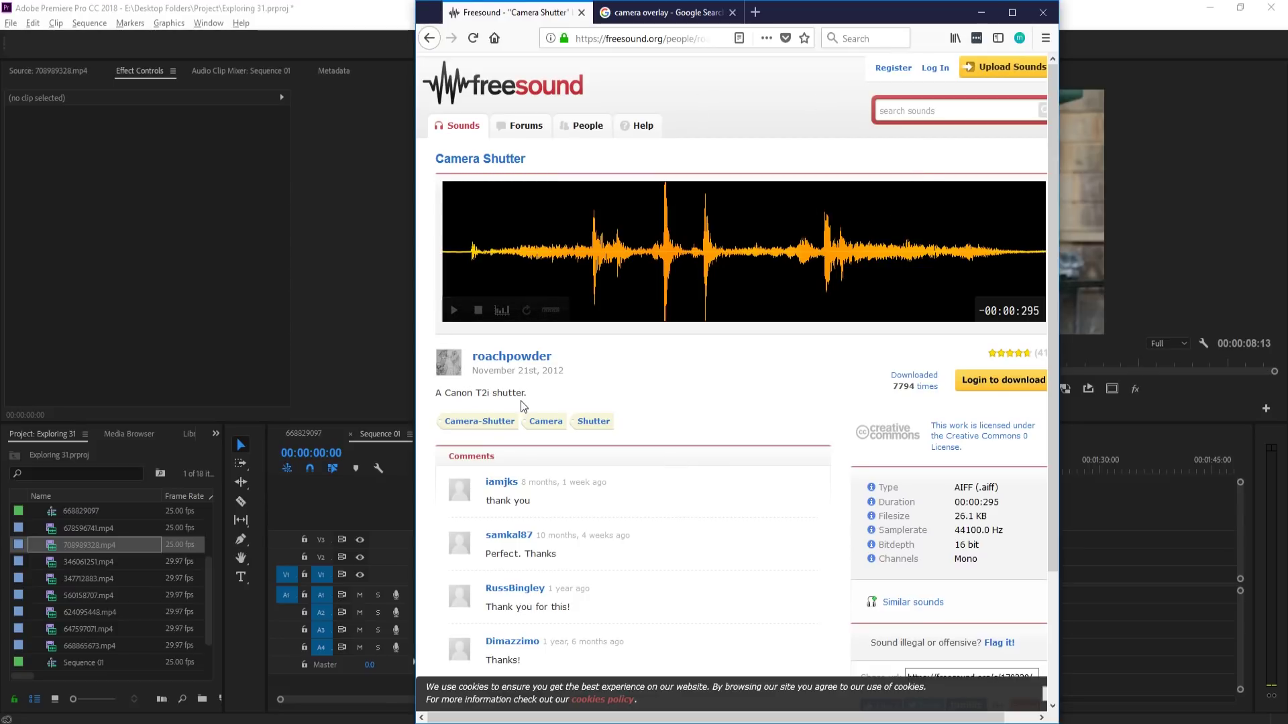
click(455, 312)
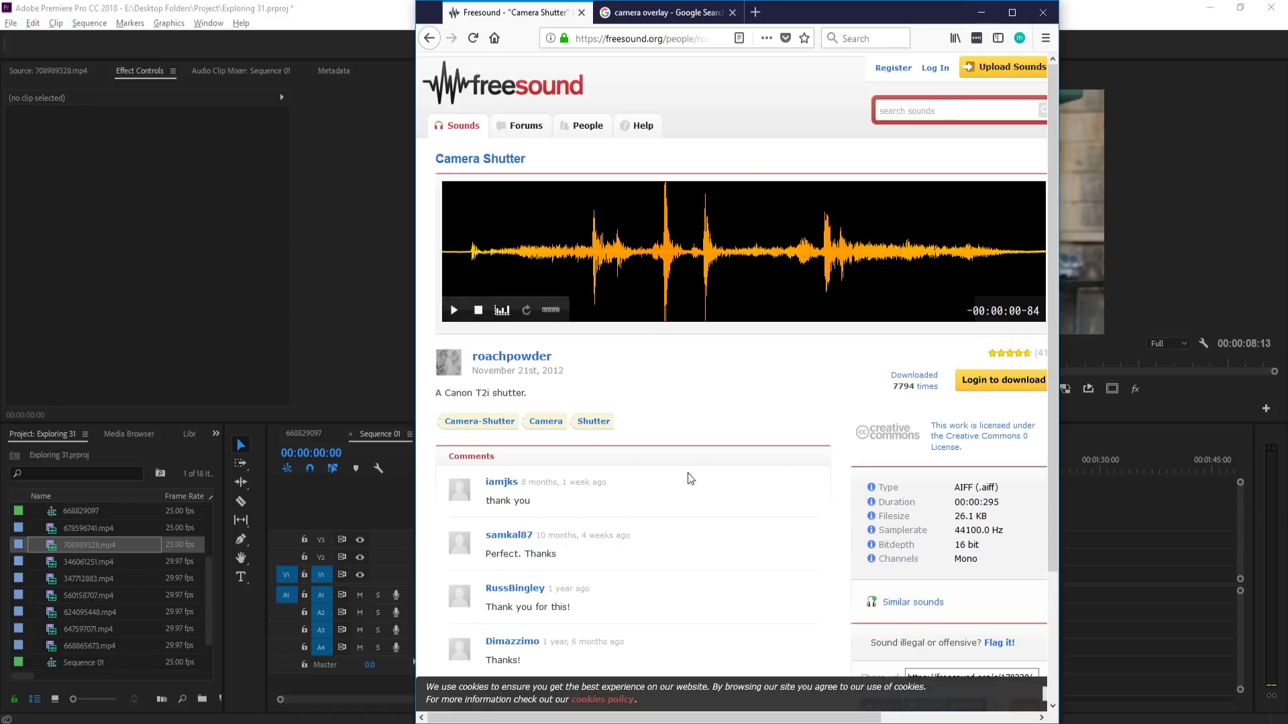
click(981, 12)
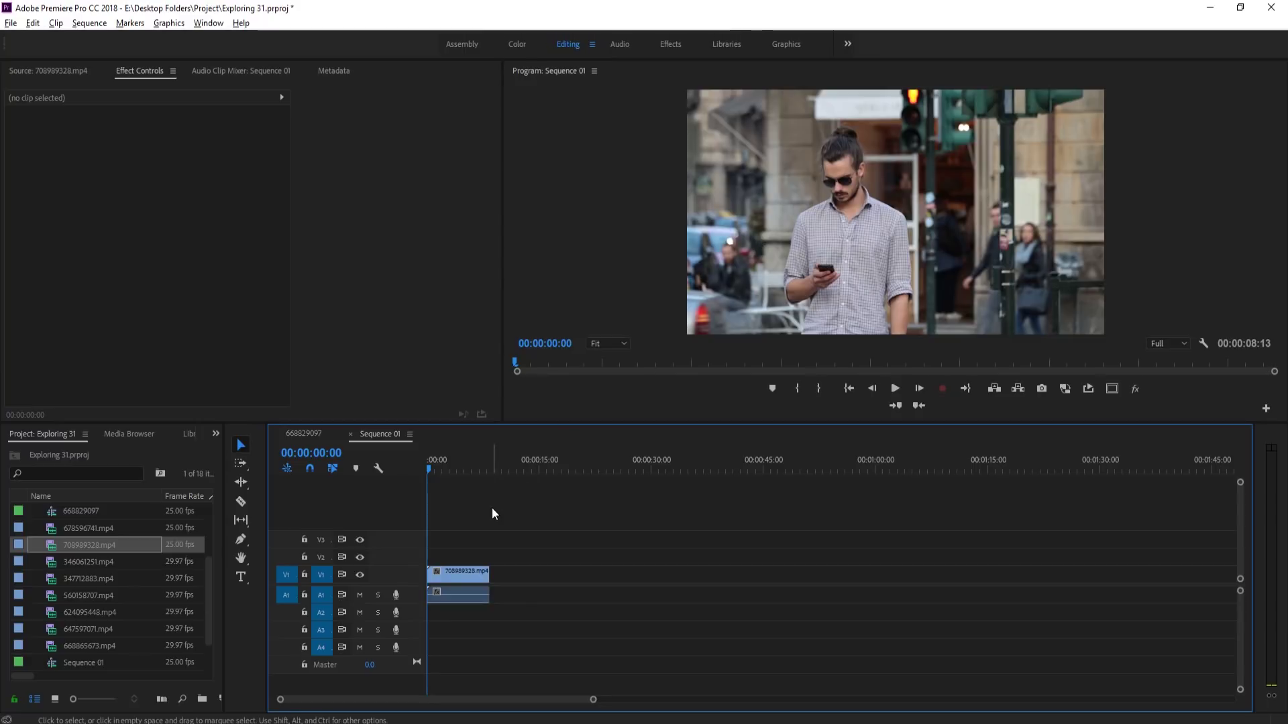
In the Color workspace, lower the street clip's Lumetri Creative Saturation to 40
click(465, 573)
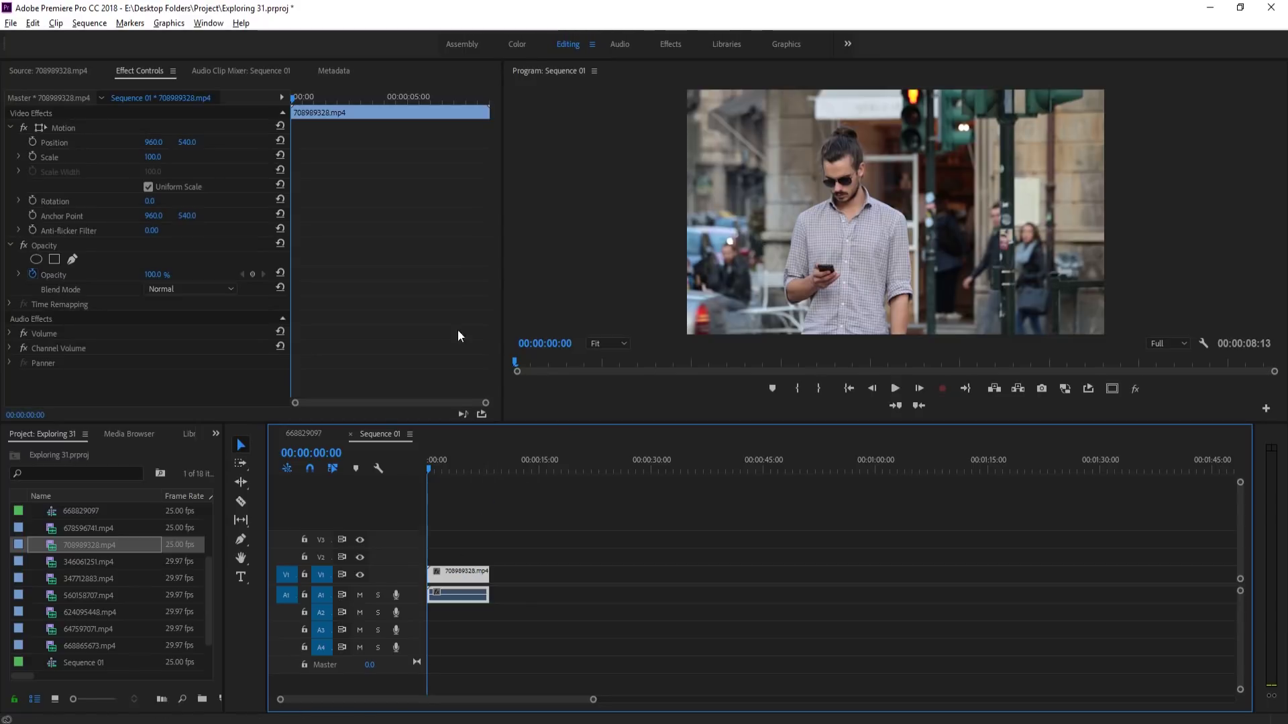
click(785, 44)
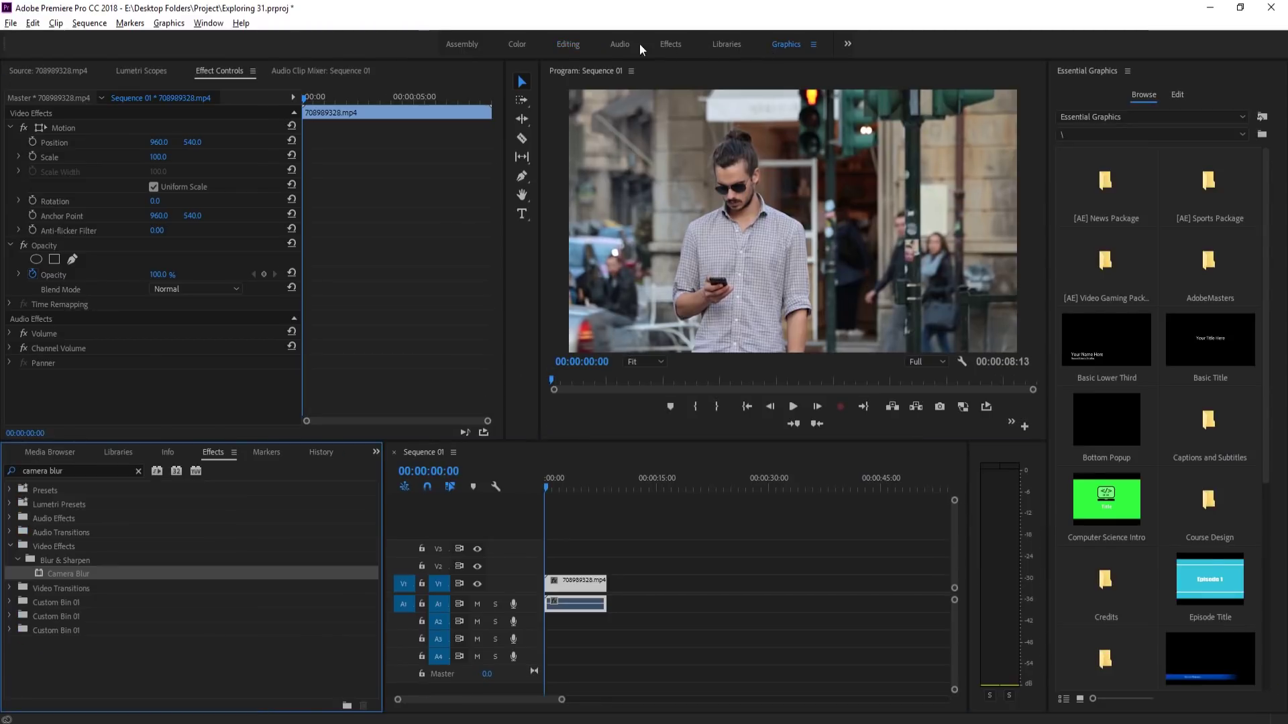
click(521, 43)
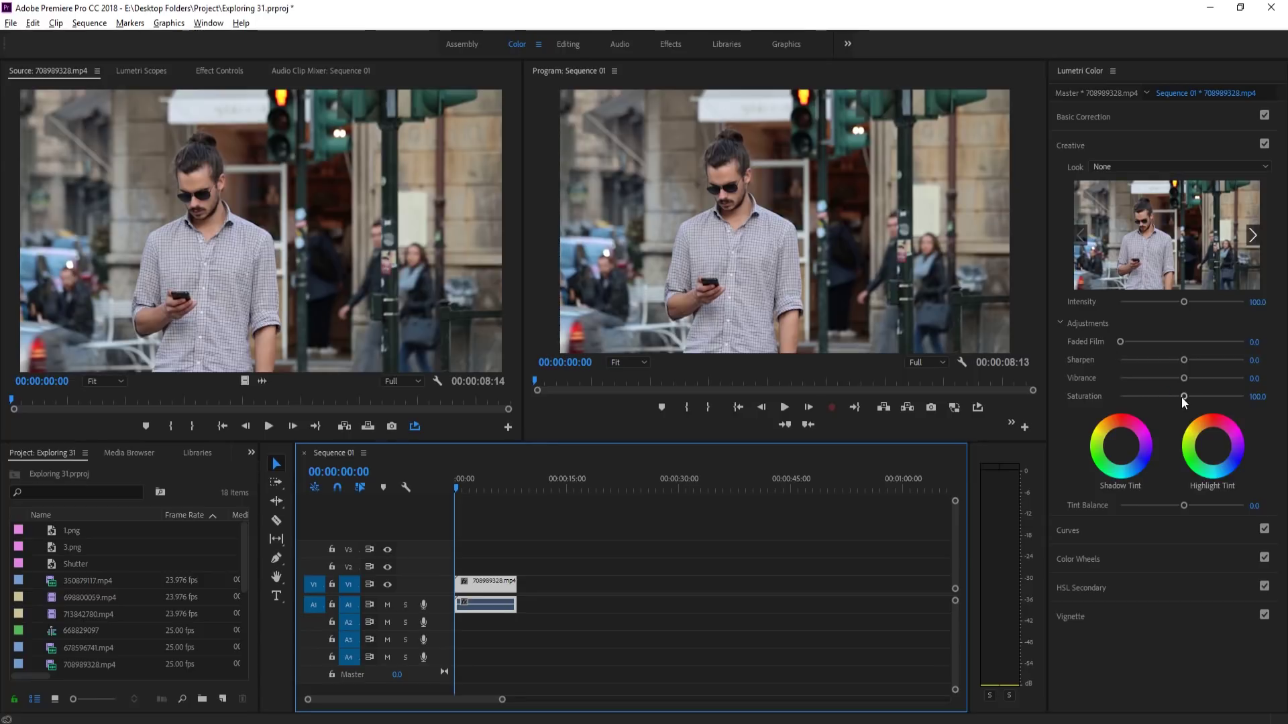
drag(1183, 397, 1153, 401)
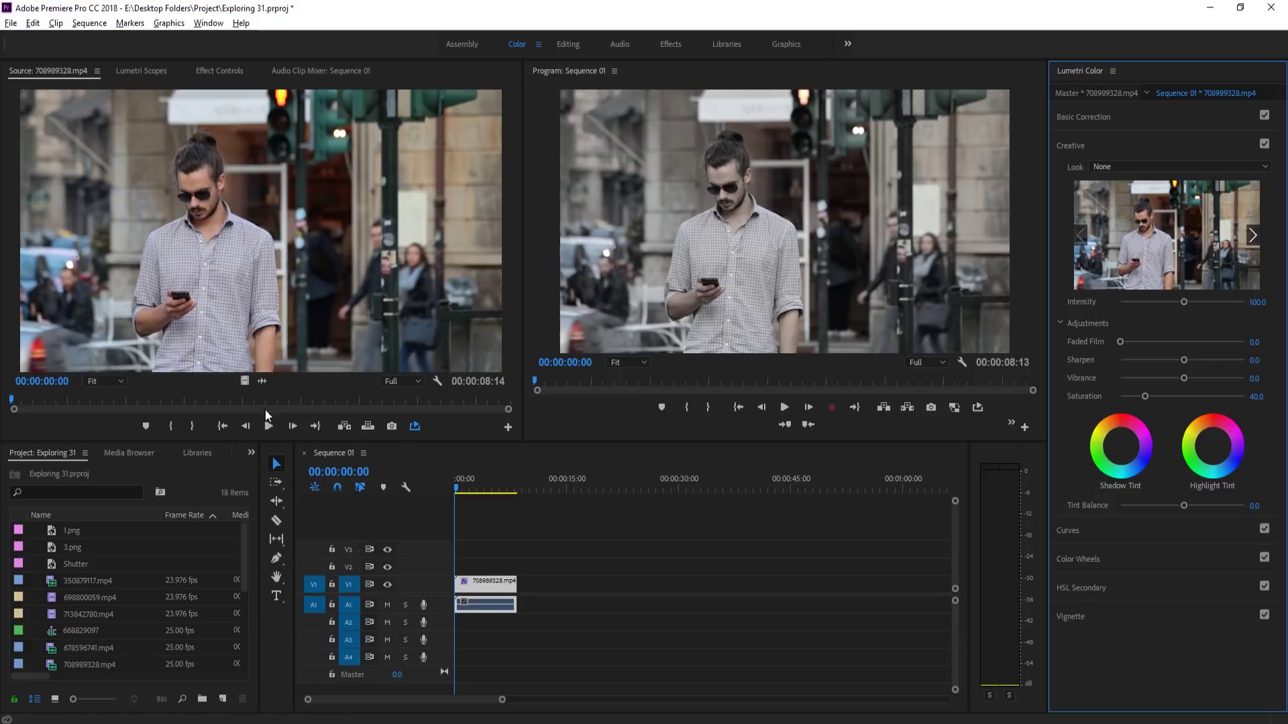
Search the Effects panel for 'HLS'
click(252, 453)
click(270, 531)
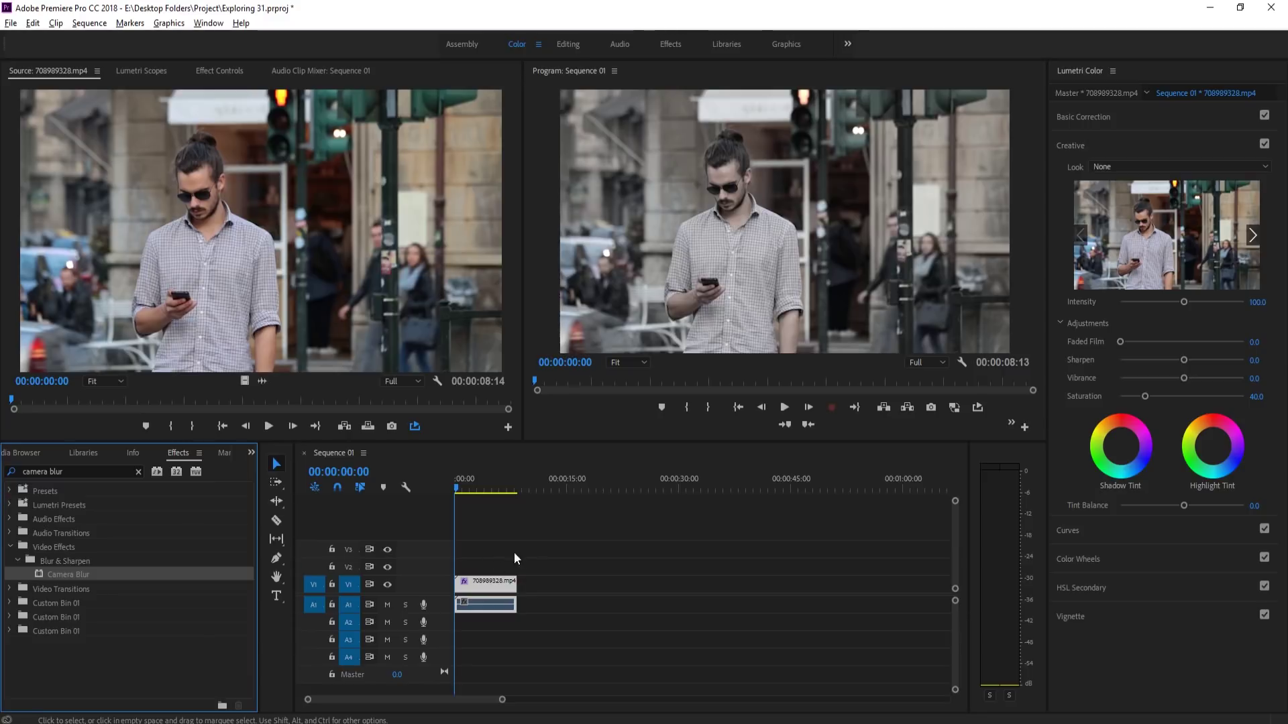
click(80, 471)
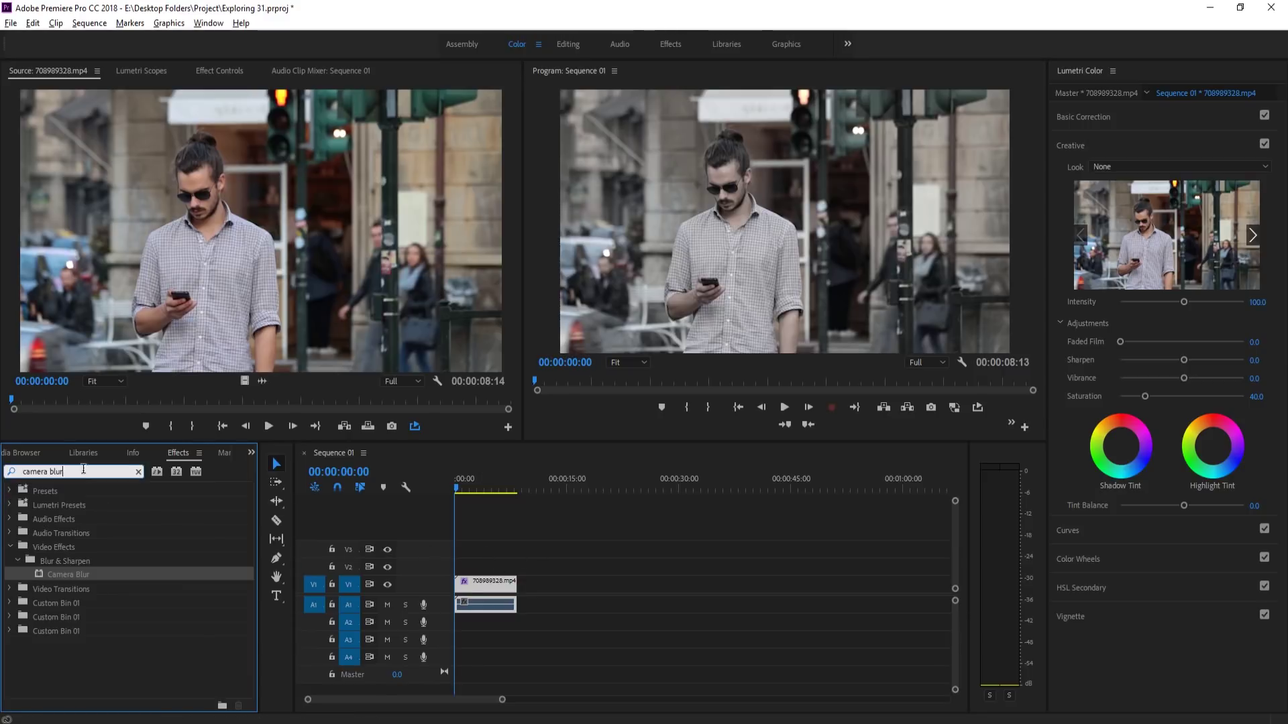
text(HLS)
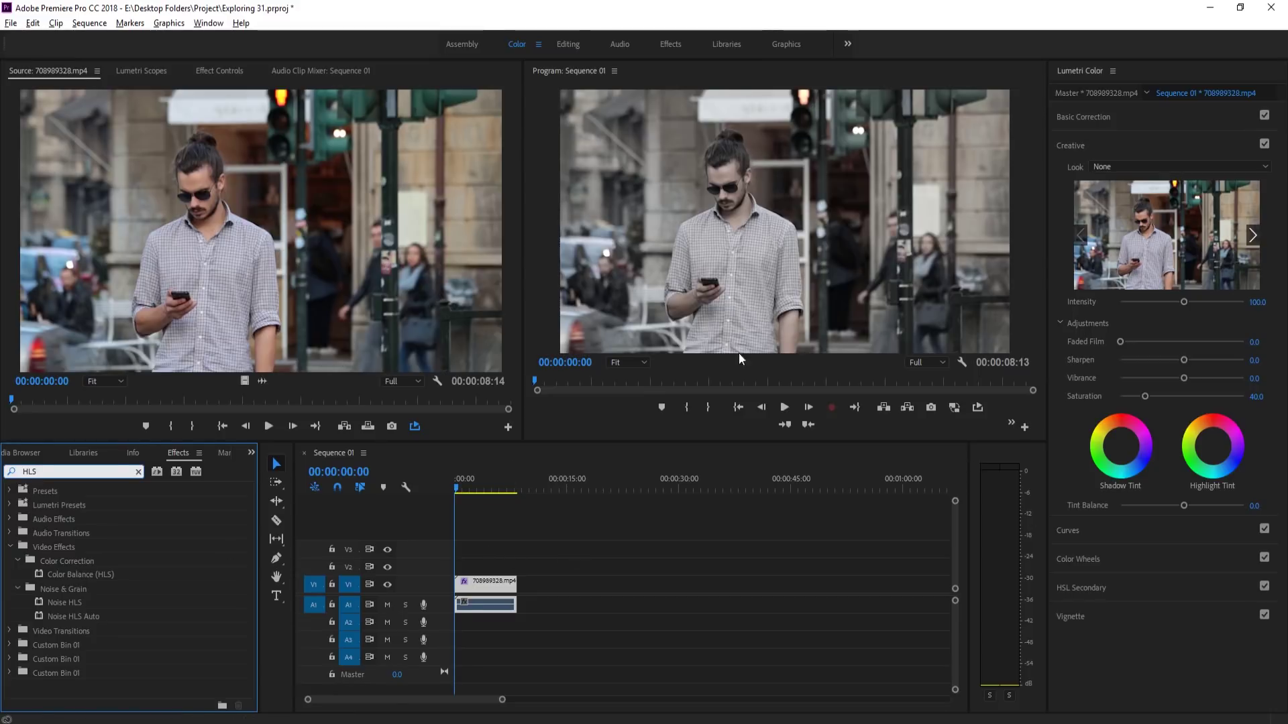
Drag 1.png from the Project panel onto V2, spanning the full street clip
click(540, 545)
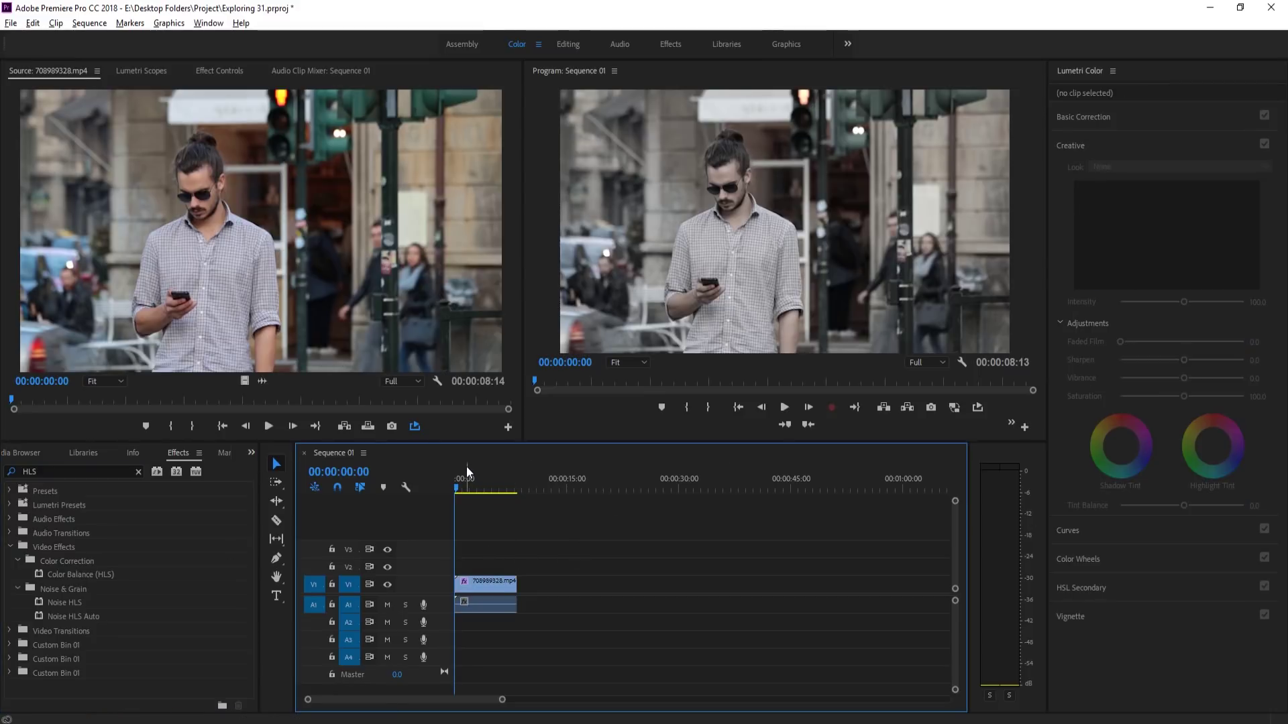
click(37, 453)
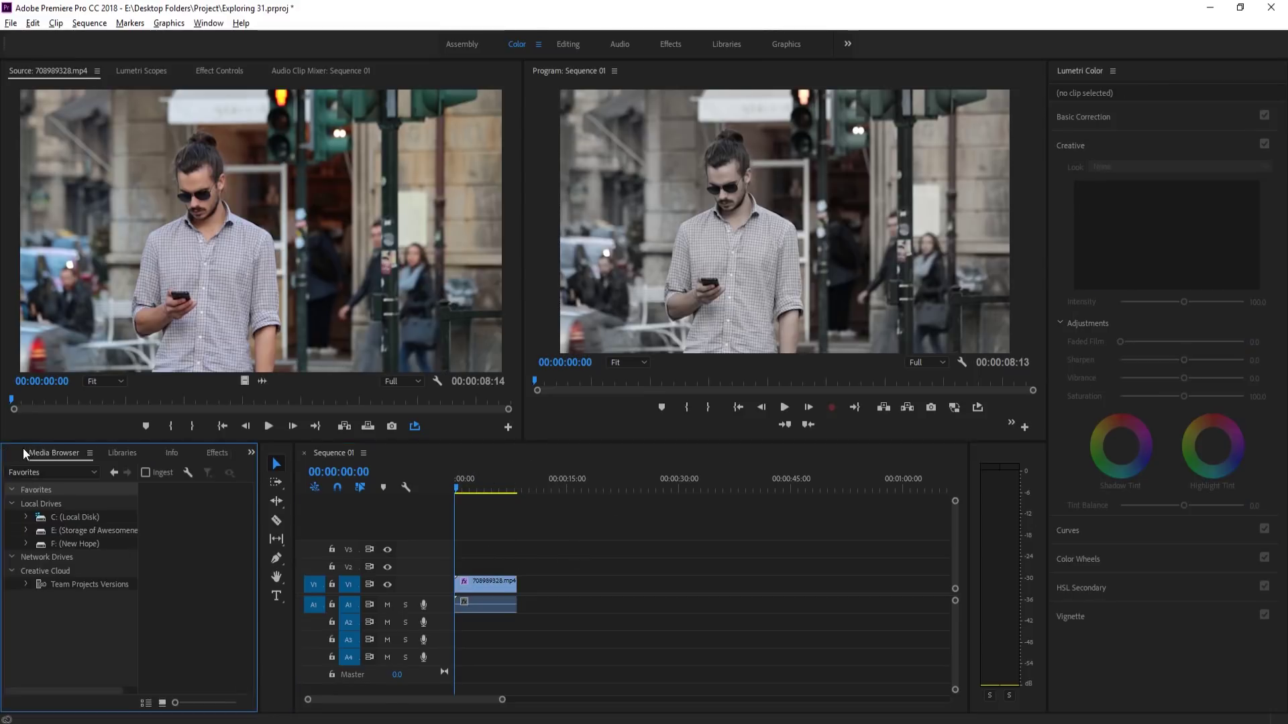
click(22, 453)
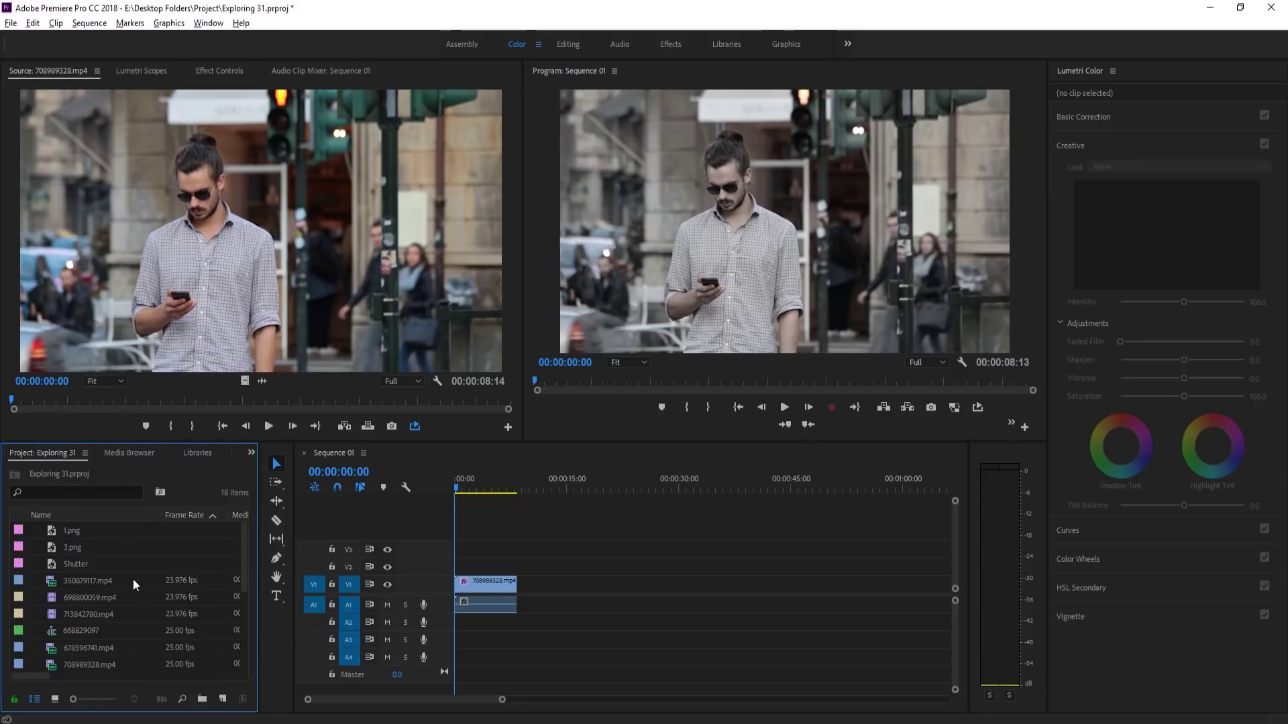
scroll(132, 575, down, 2)
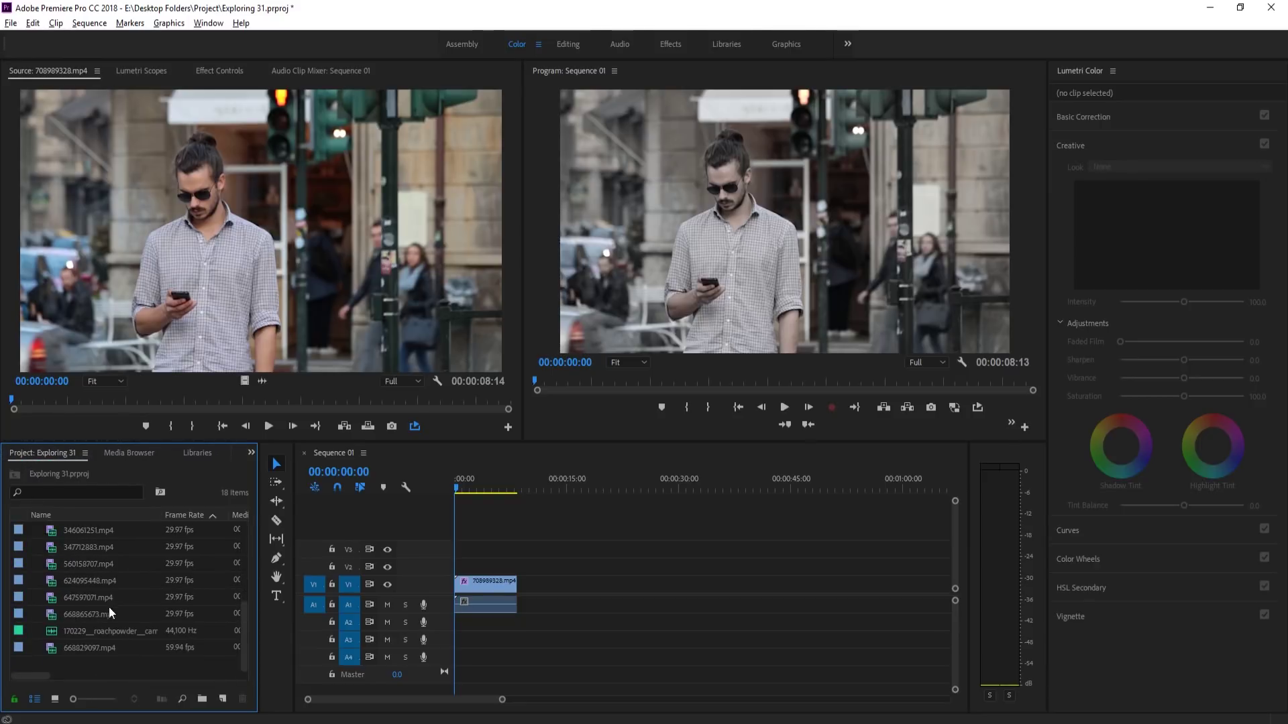
scroll(70, 609, up, 2)
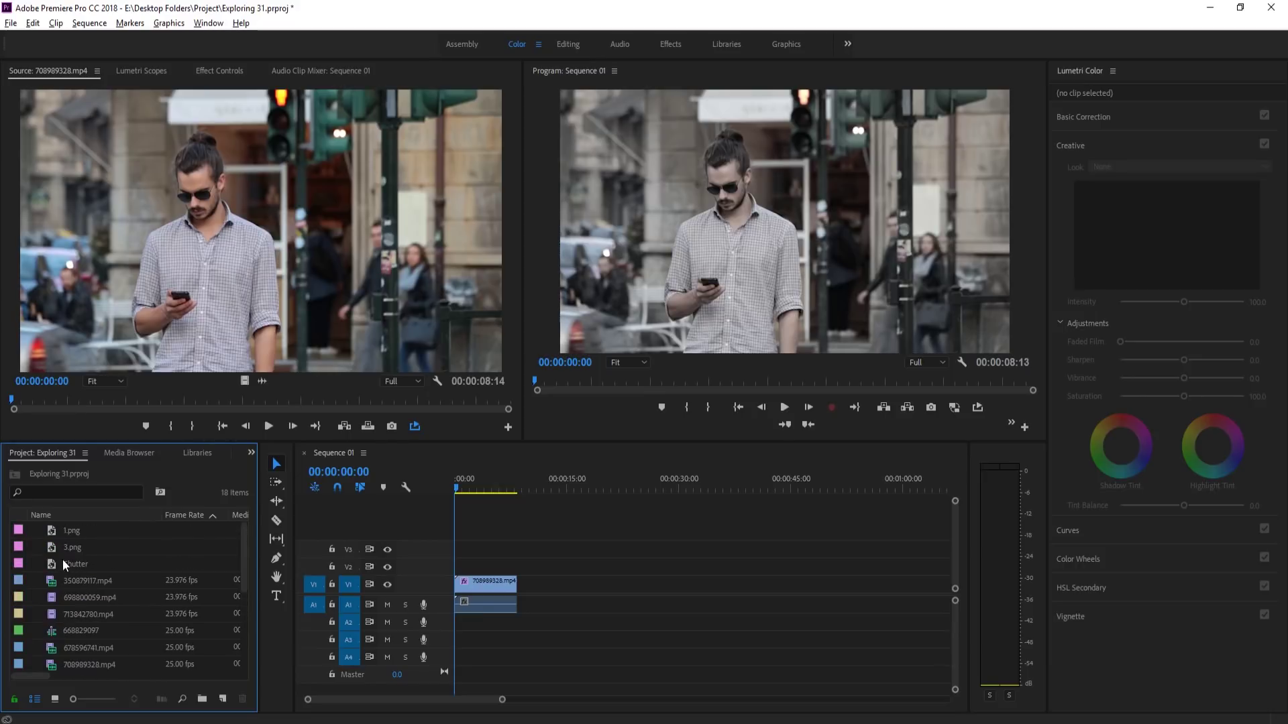
click(63, 565)
drag(68, 565, 517, 566)
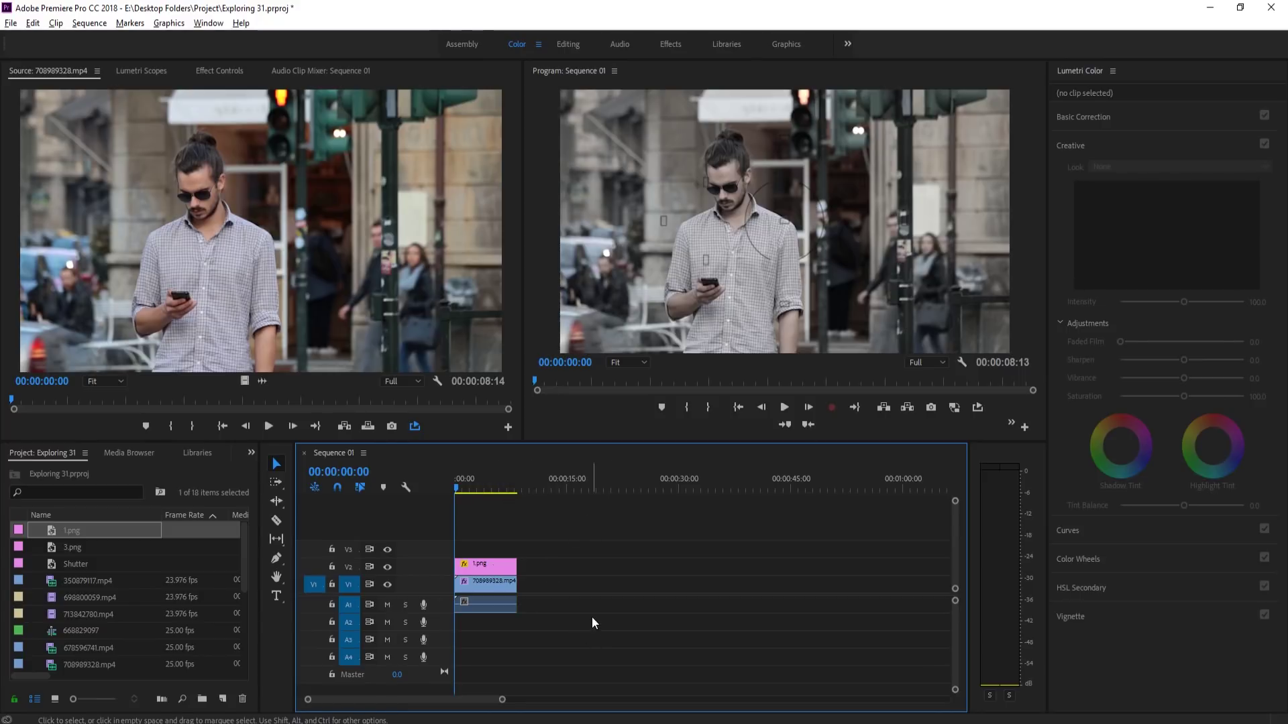
scroll(353, 704, up, 2)
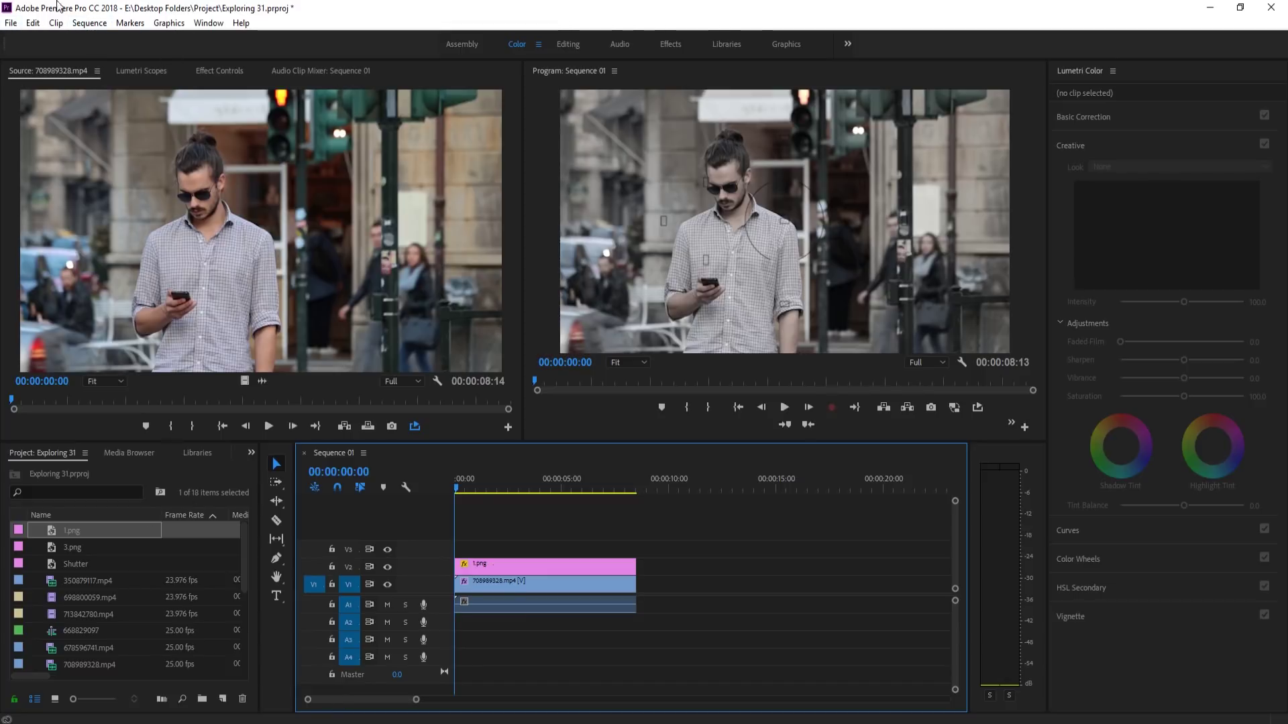
Create a 1920×1080 Black Video clip and place it on V3 about two seconds in
click(11, 23)
mouse_move(67, 39)
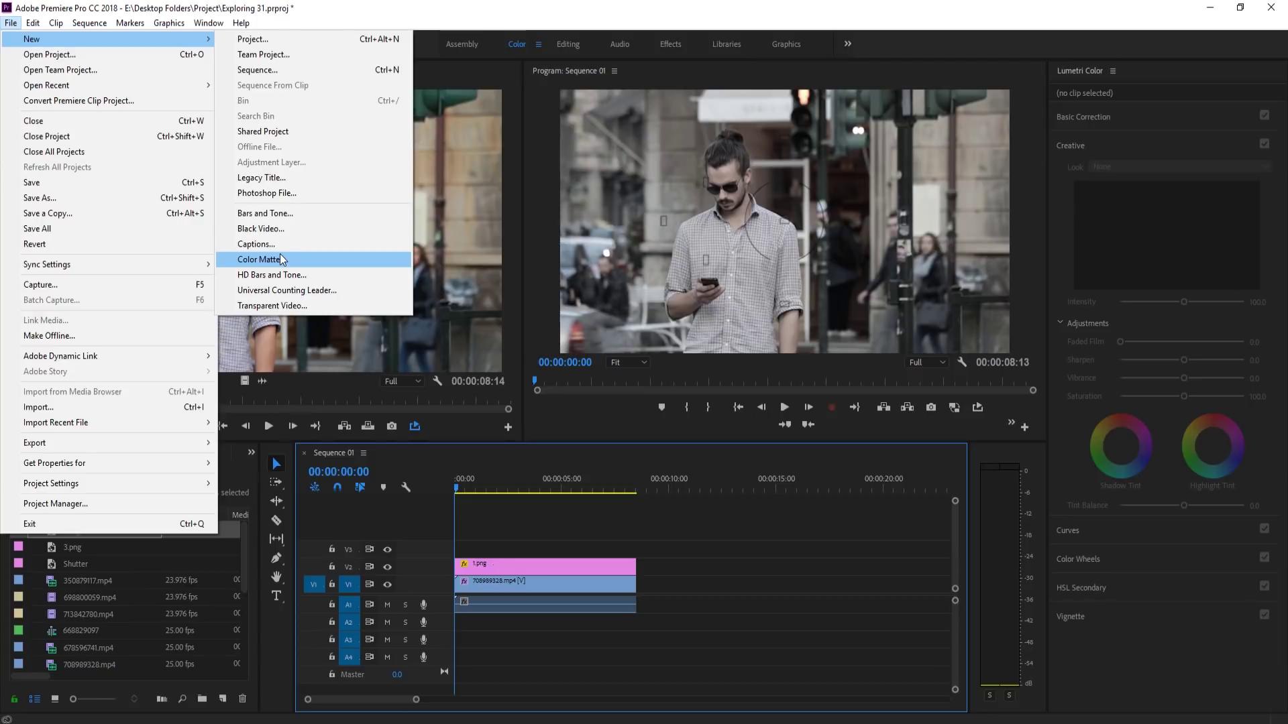
click(265, 229)
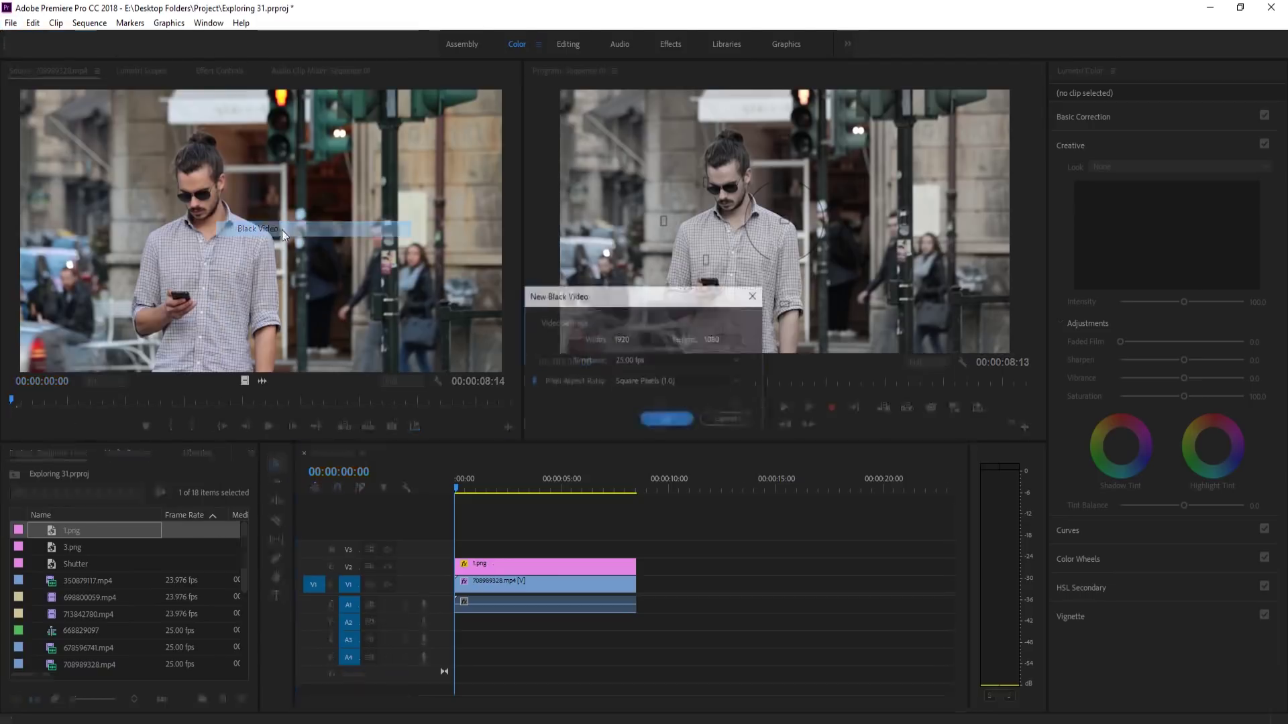
click(661, 420)
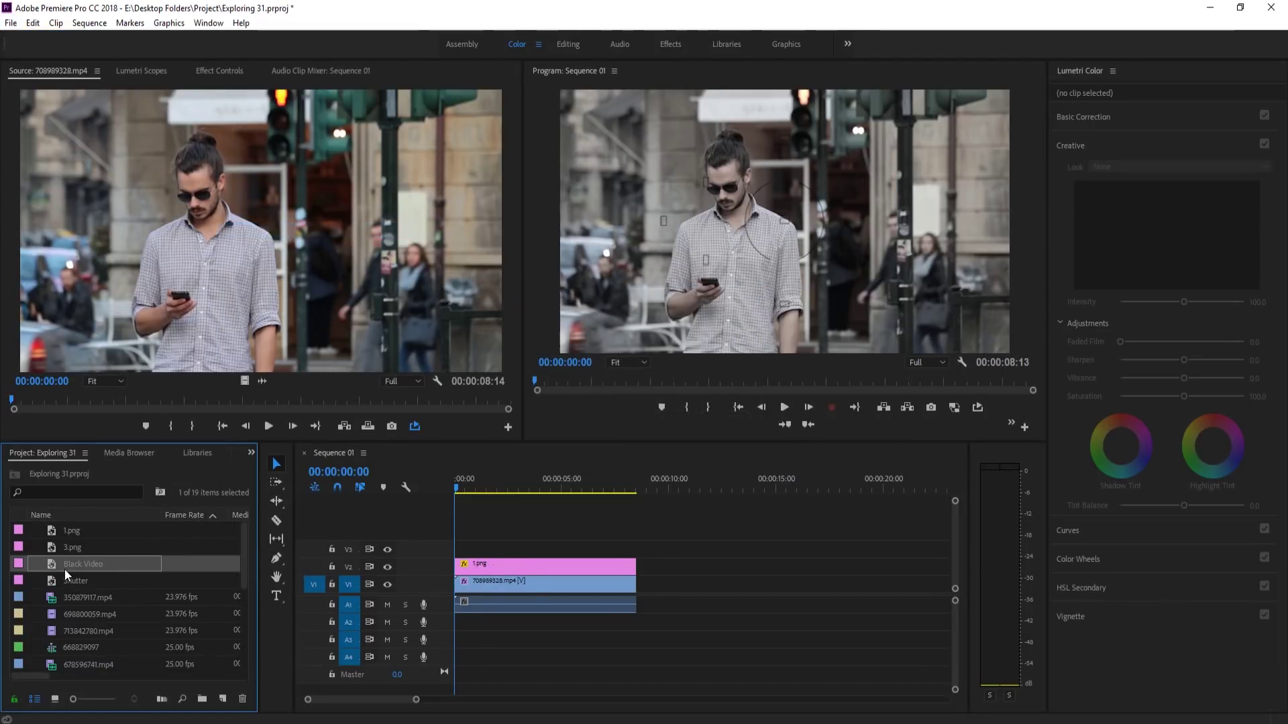
drag(186, 561, 524, 548)
drag(463, 486, 508, 487)
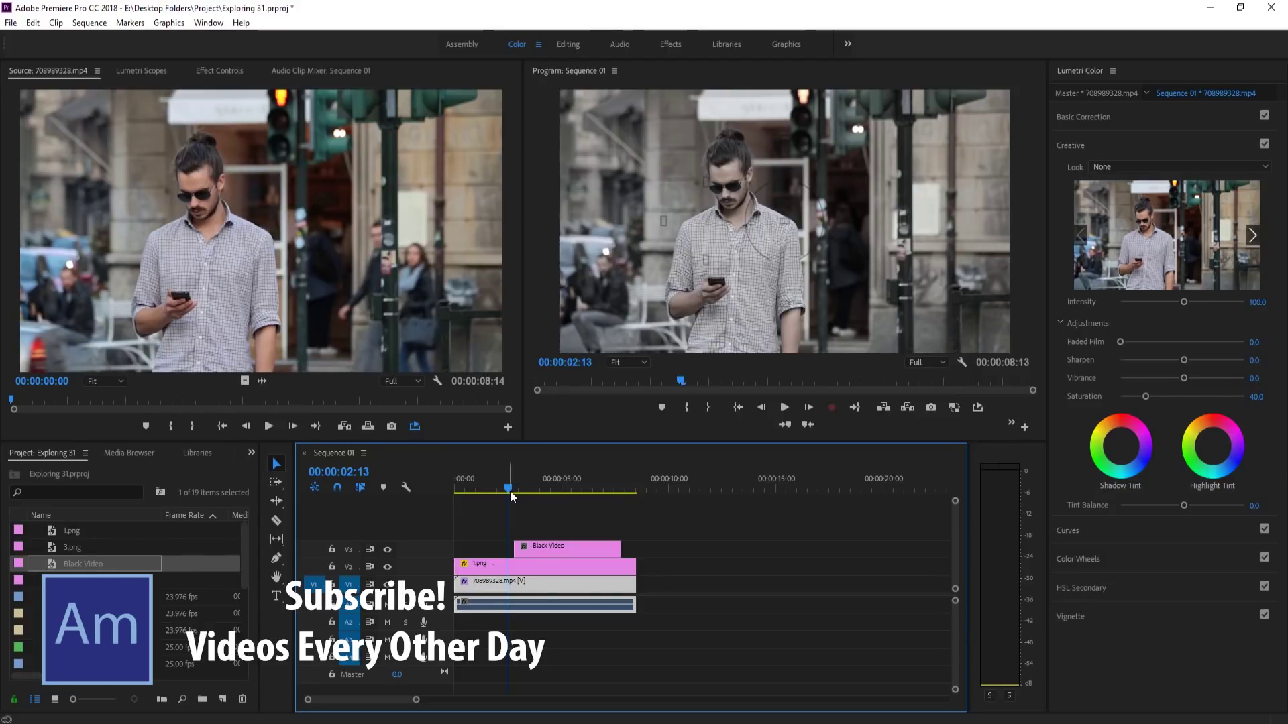
Shift the Black Video clip 7 frames earlier, cut it at the playhead and delete the remainder
key(=)
key(=)
drag(613, 544, 569, 547)
click(801, 411)
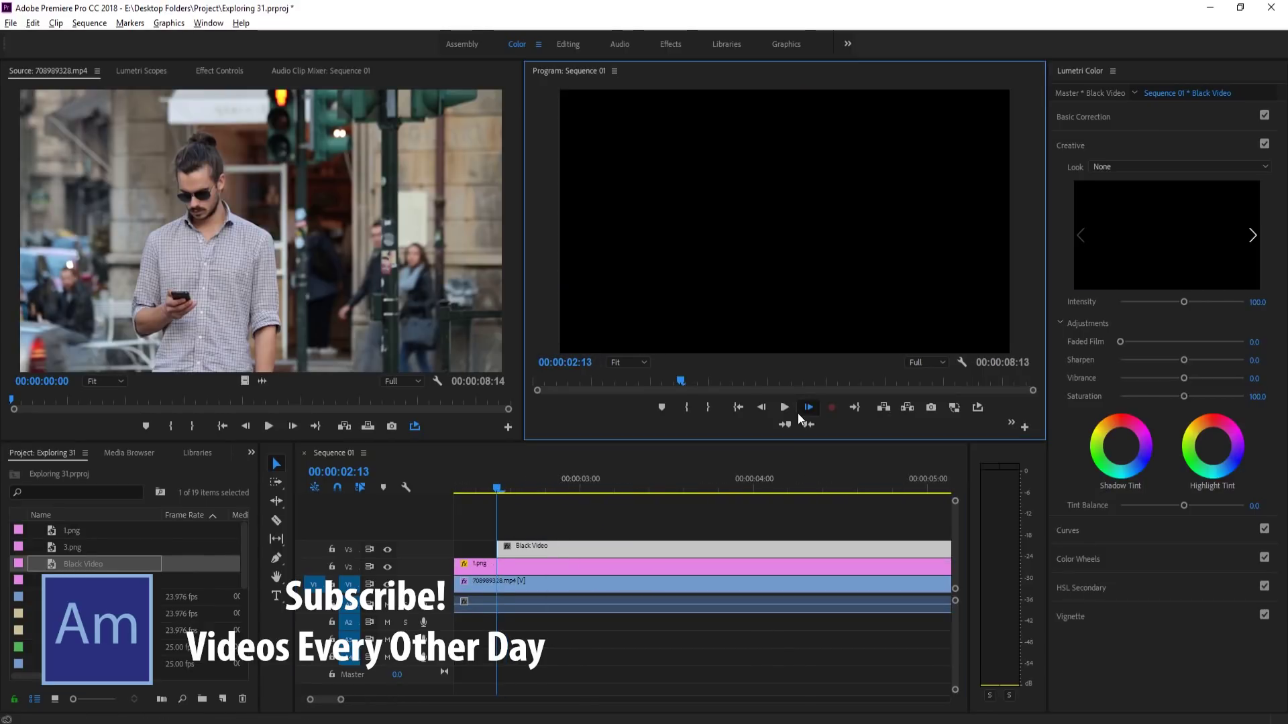
click(803, 412)
click(804, 410)
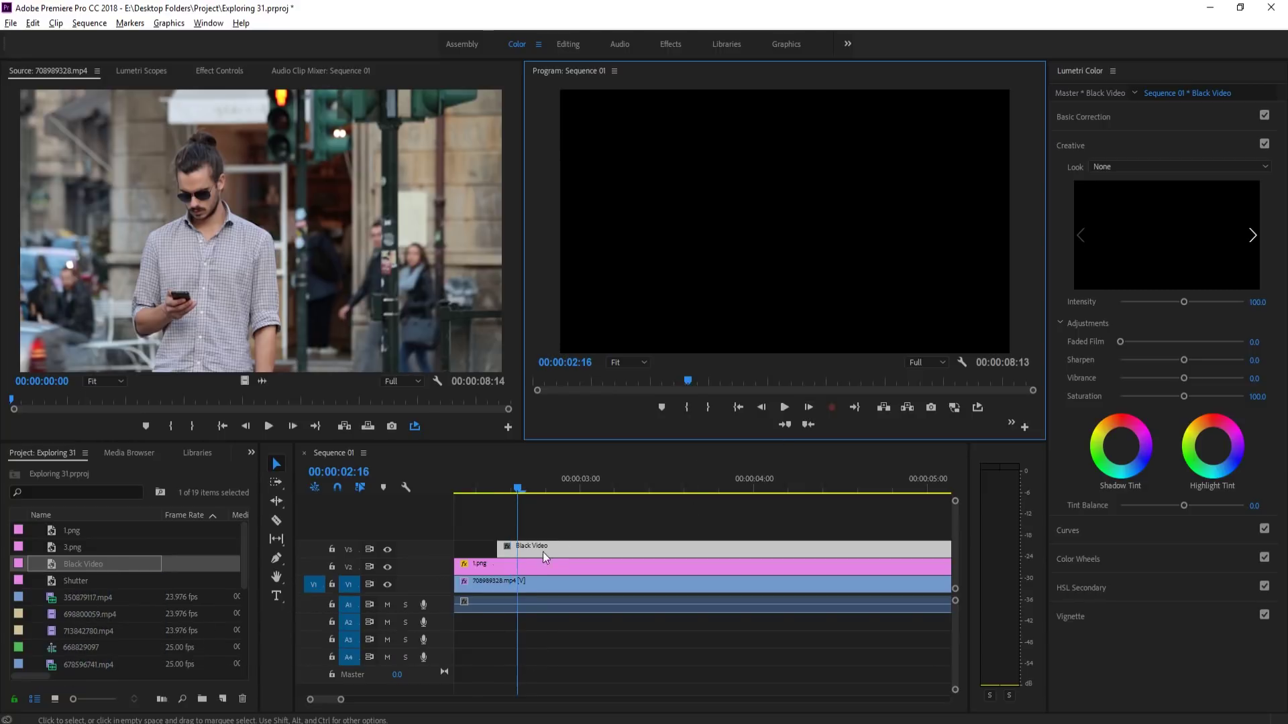
ctrl+click(518, 549)
click(570, 550)
key(Delete)
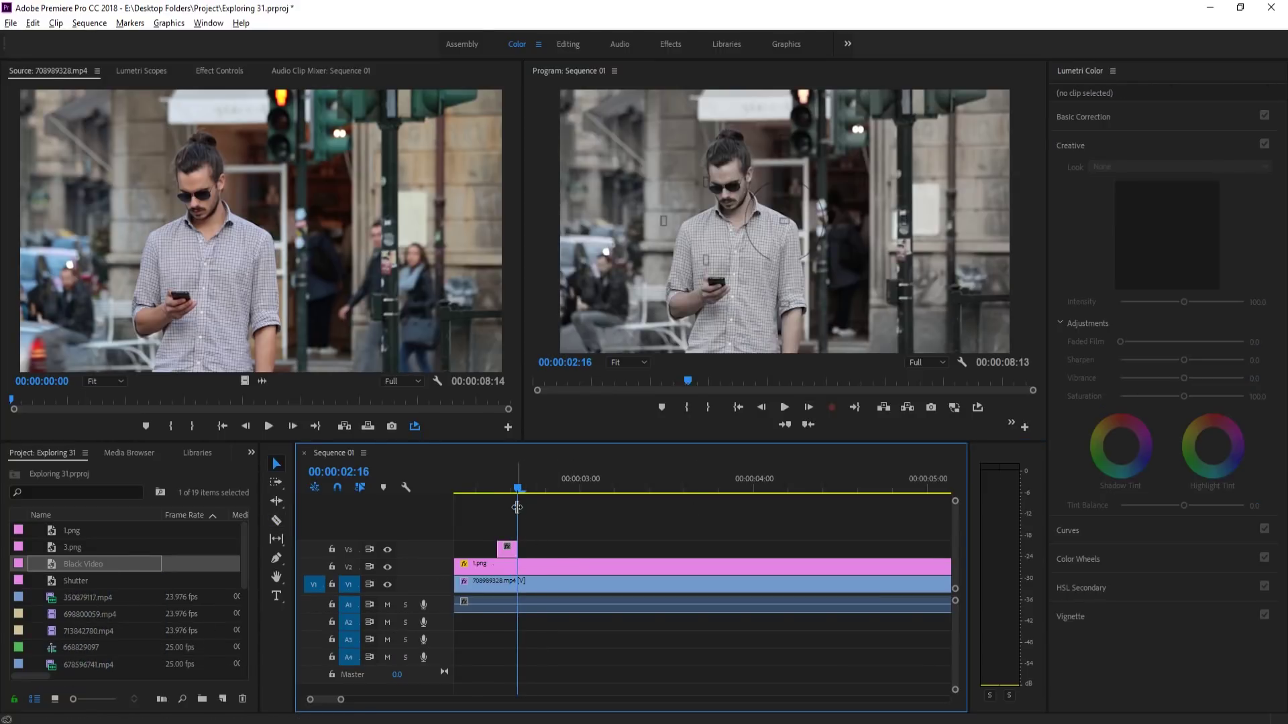
Step frame by frame around 02:13–02:15 to check where the black flash ends, then select it
mouse_move(518, 489)
mouse_down()
mouse_move(483, 489)
mouse_move(538, 489)
mouse_move(470, 494)
mouse_move(542, 501)
mouse_move(467, 505)
mouse_move(504, 507)
mouse_up()
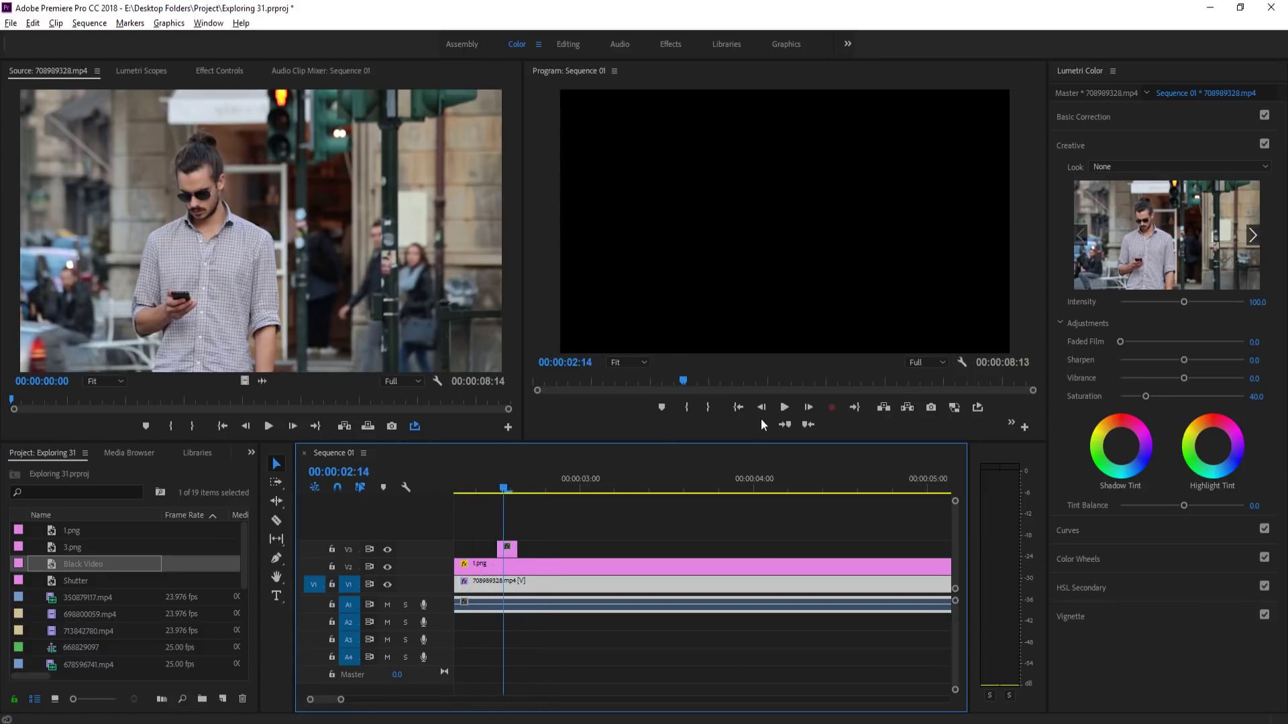
click(761, 407)
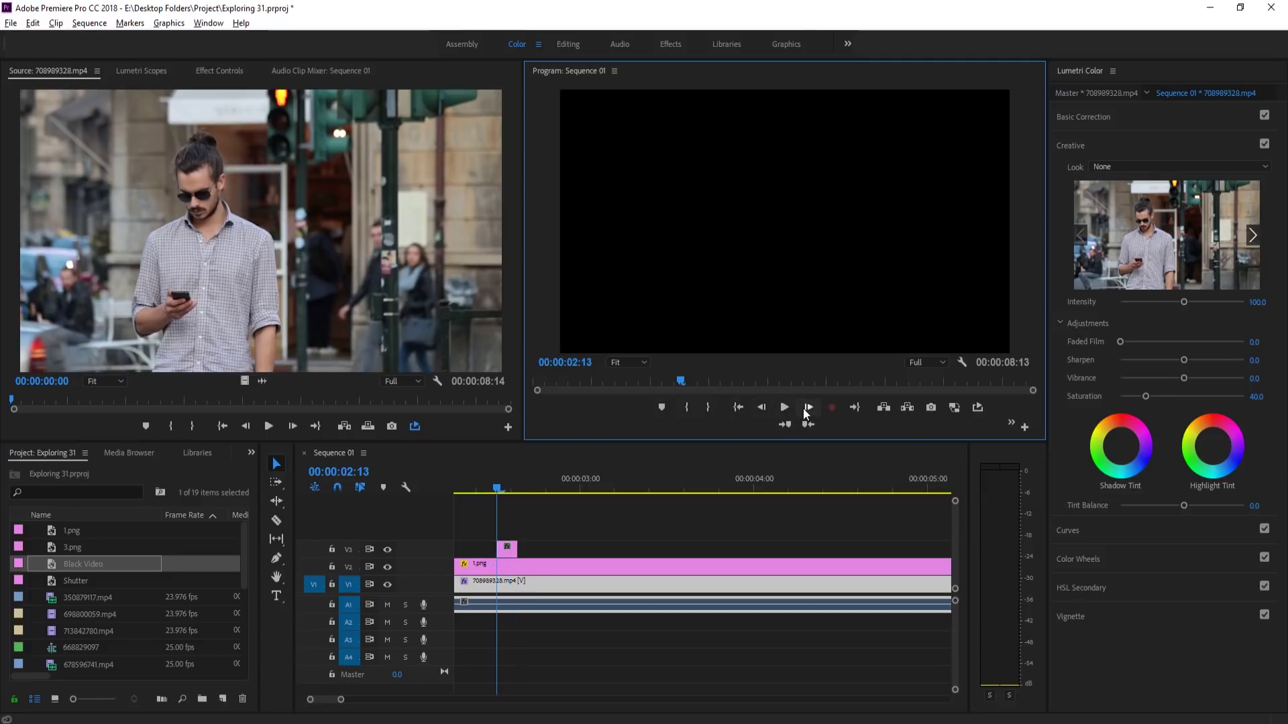
click(804, 406)
click(804, 406)
click(803, 406)
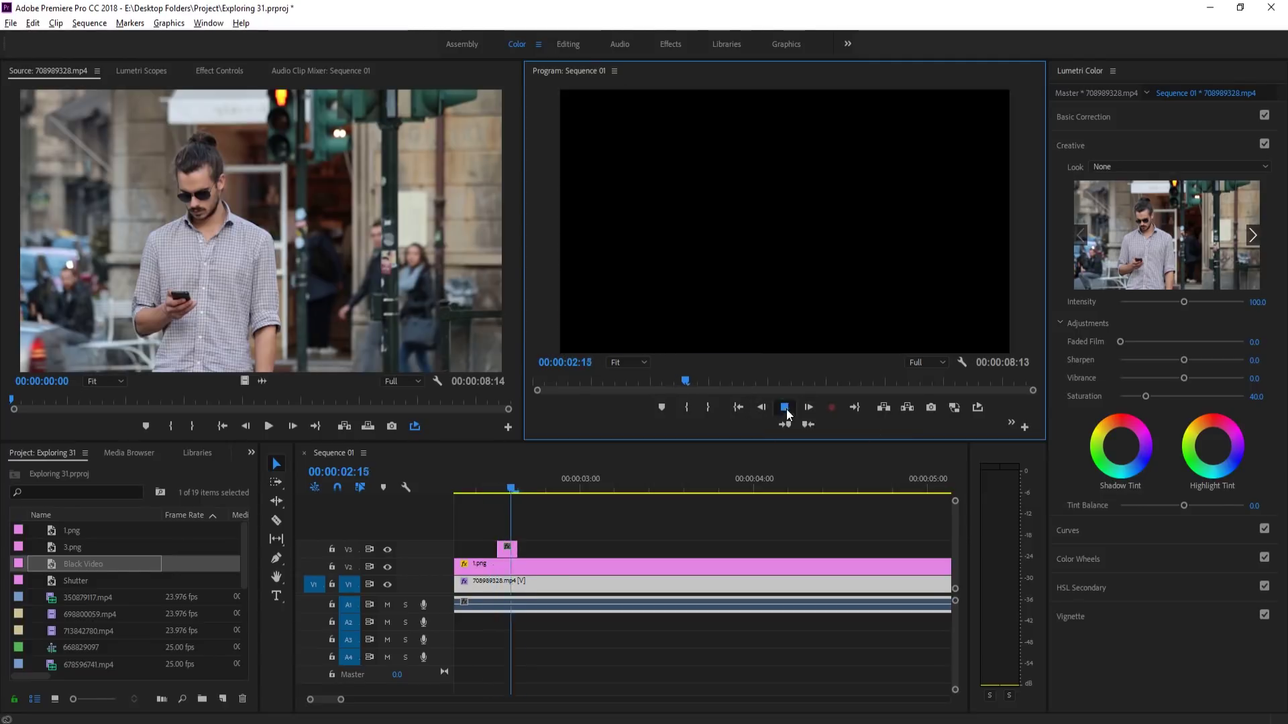
click(804, 406)
click(498, 478)
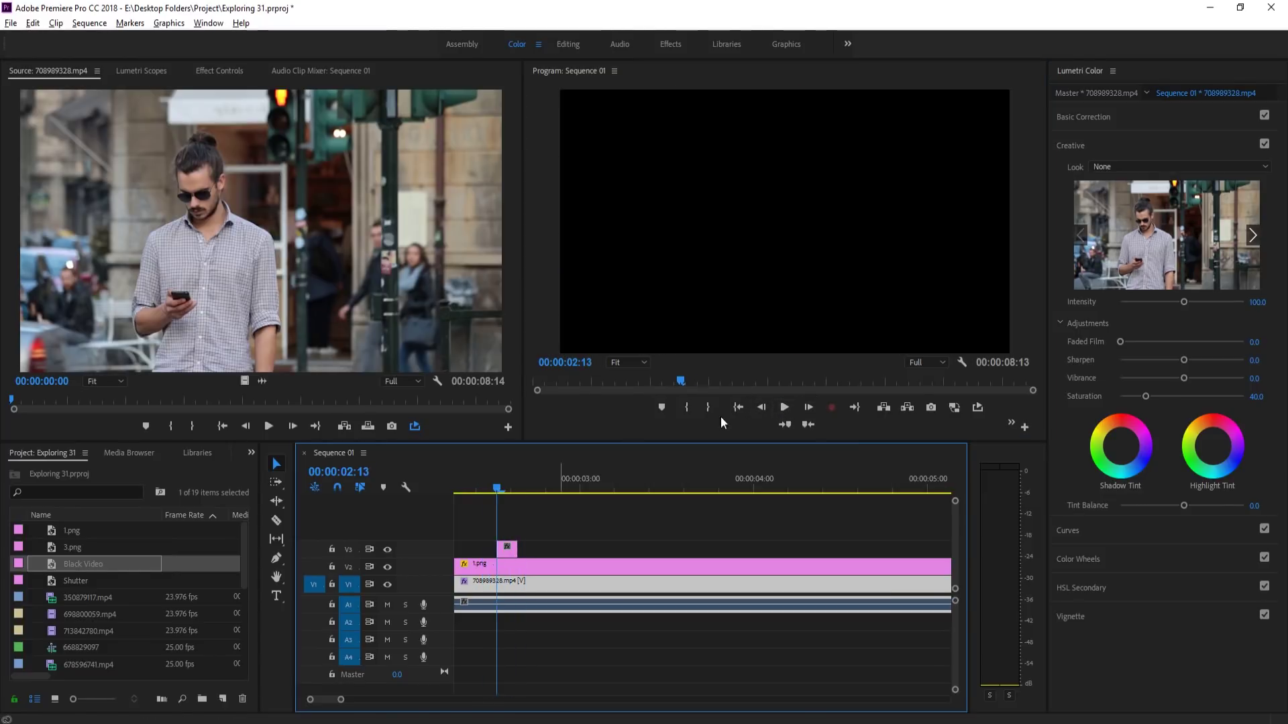
click(809, 408)
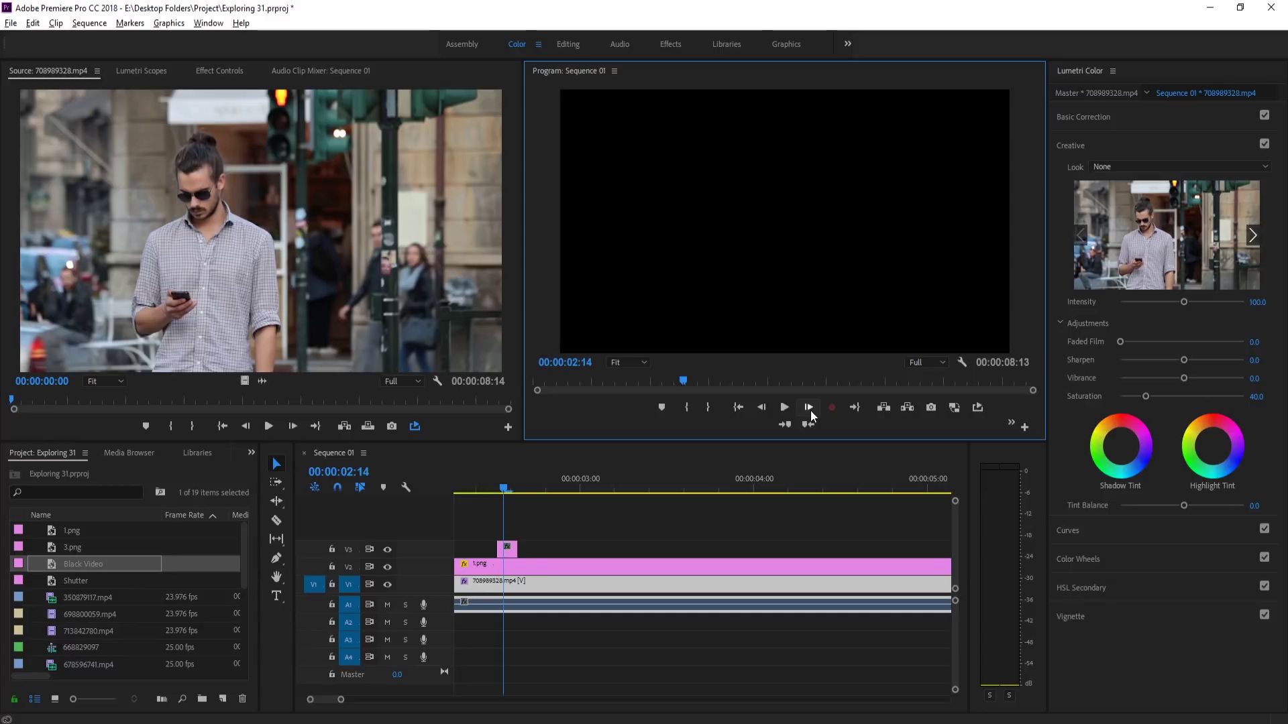
click(809, 408)
click(809, 408)
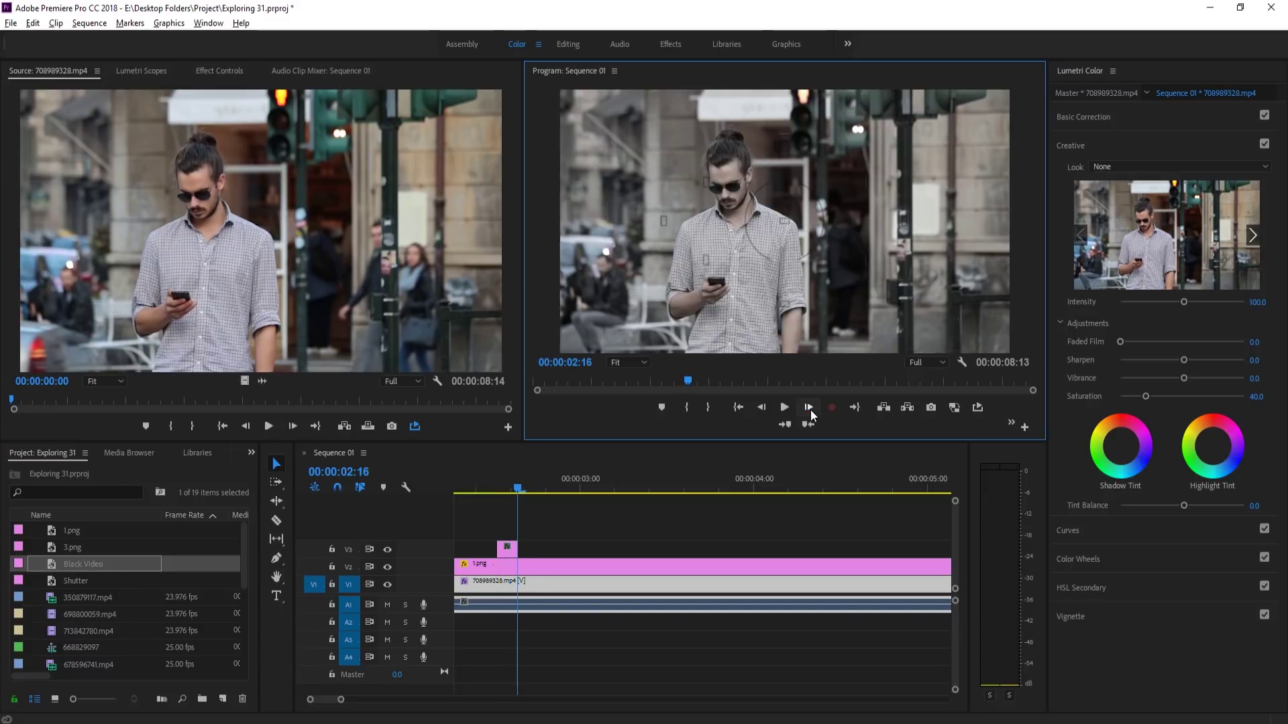
click(761, 407)
click(506, 551)
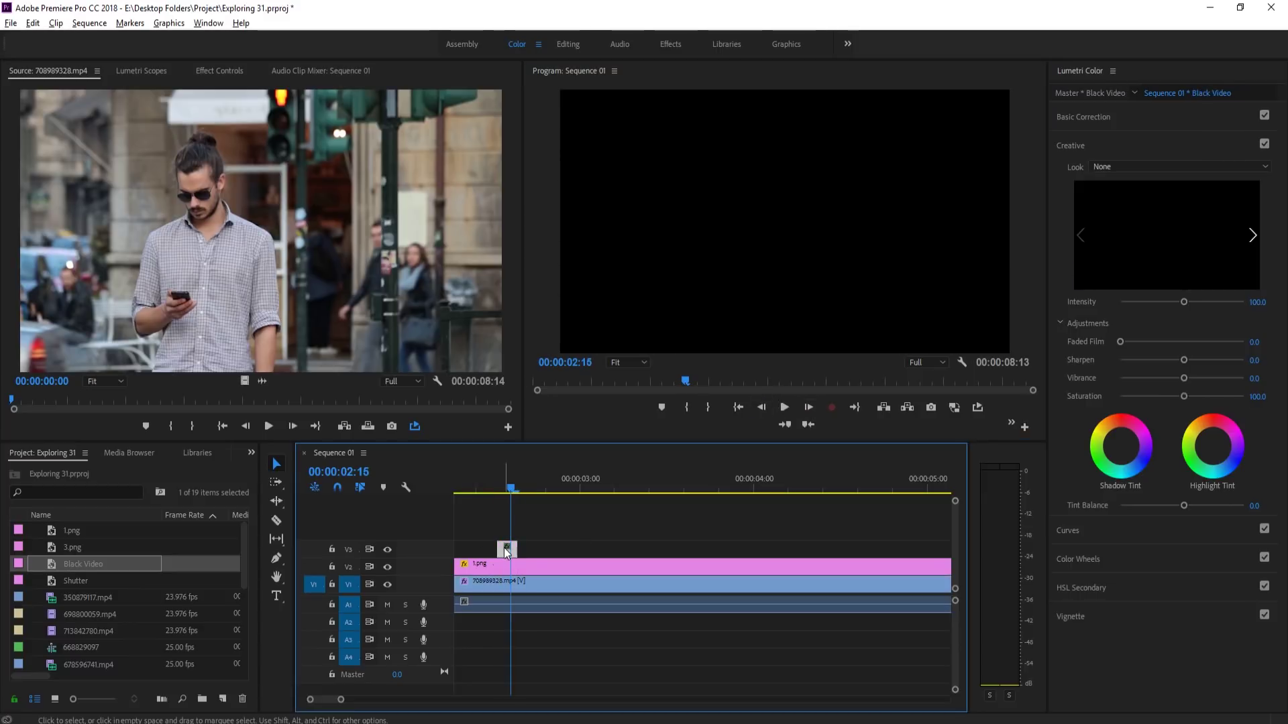
Keyframe the Black Video's opacity at 100% at 02:14 and 50% at 02:15
click(219, 70)
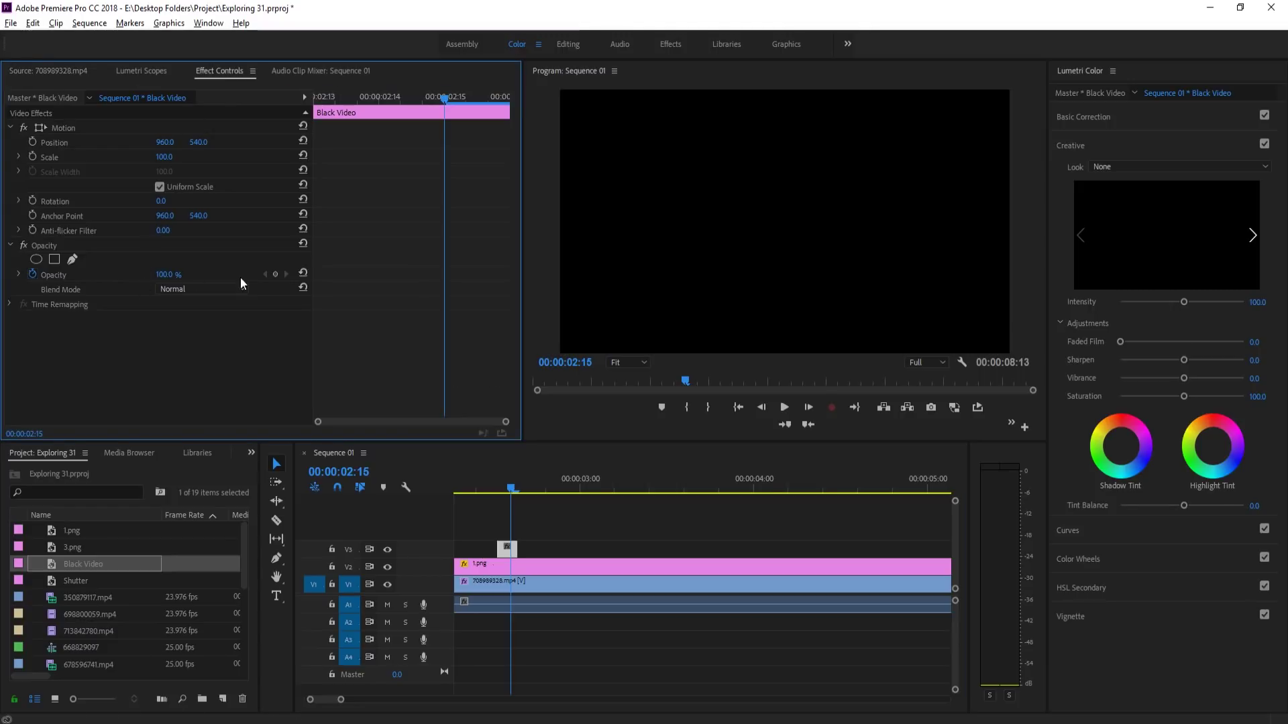
click(760, 408)
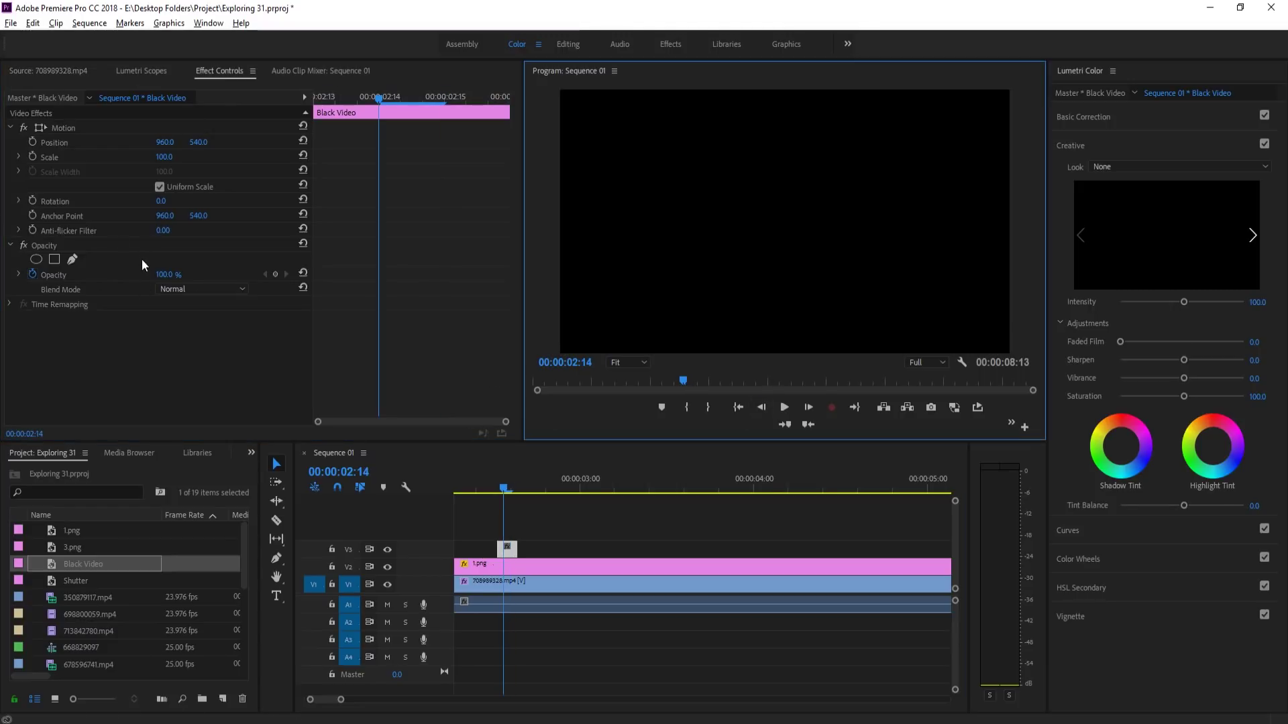
click(276, 275)
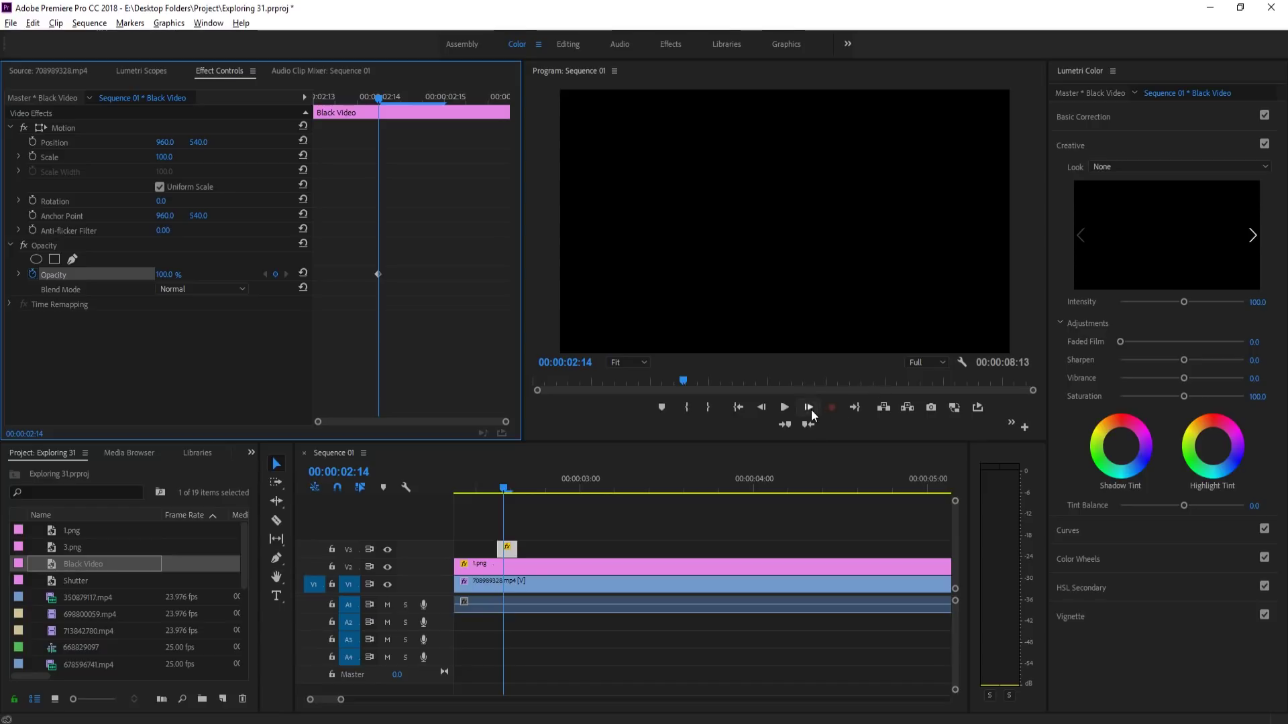
click(808, 407)
click(158, 275)
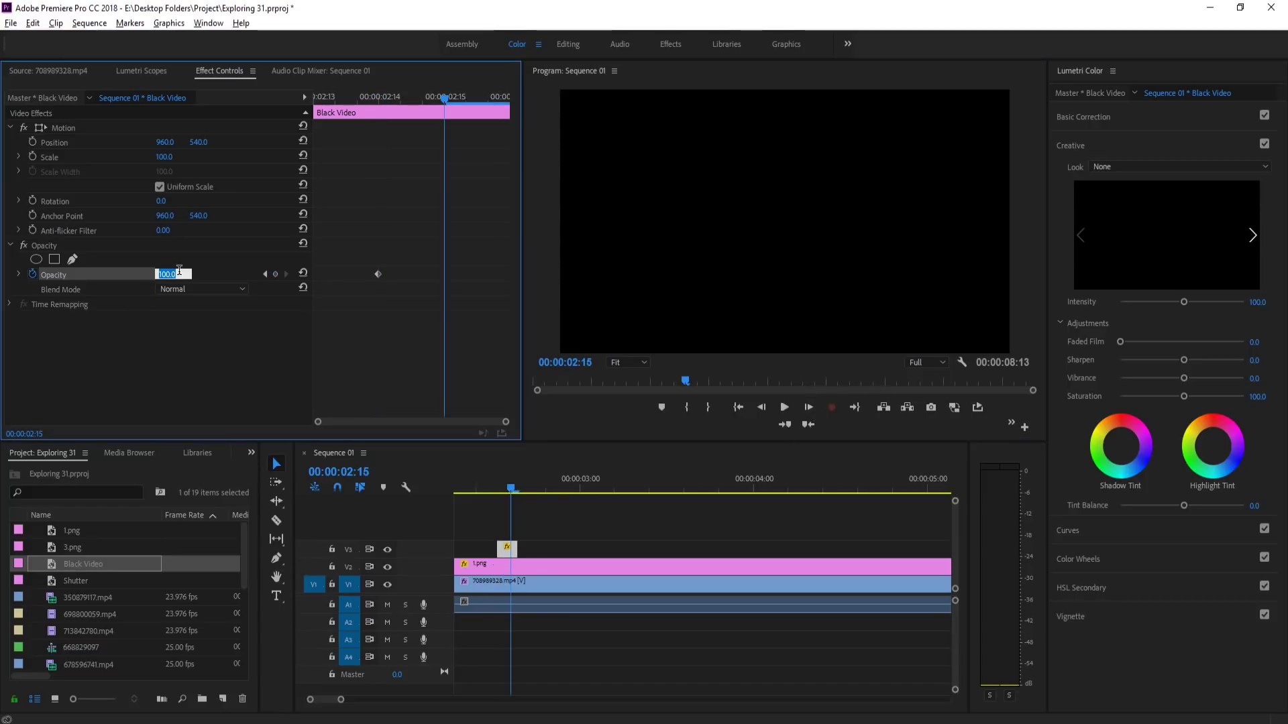
text(50)
key(Return)
Scrub through the flash around 02:12–02:14 to review the opacity fade
click(518, 493)
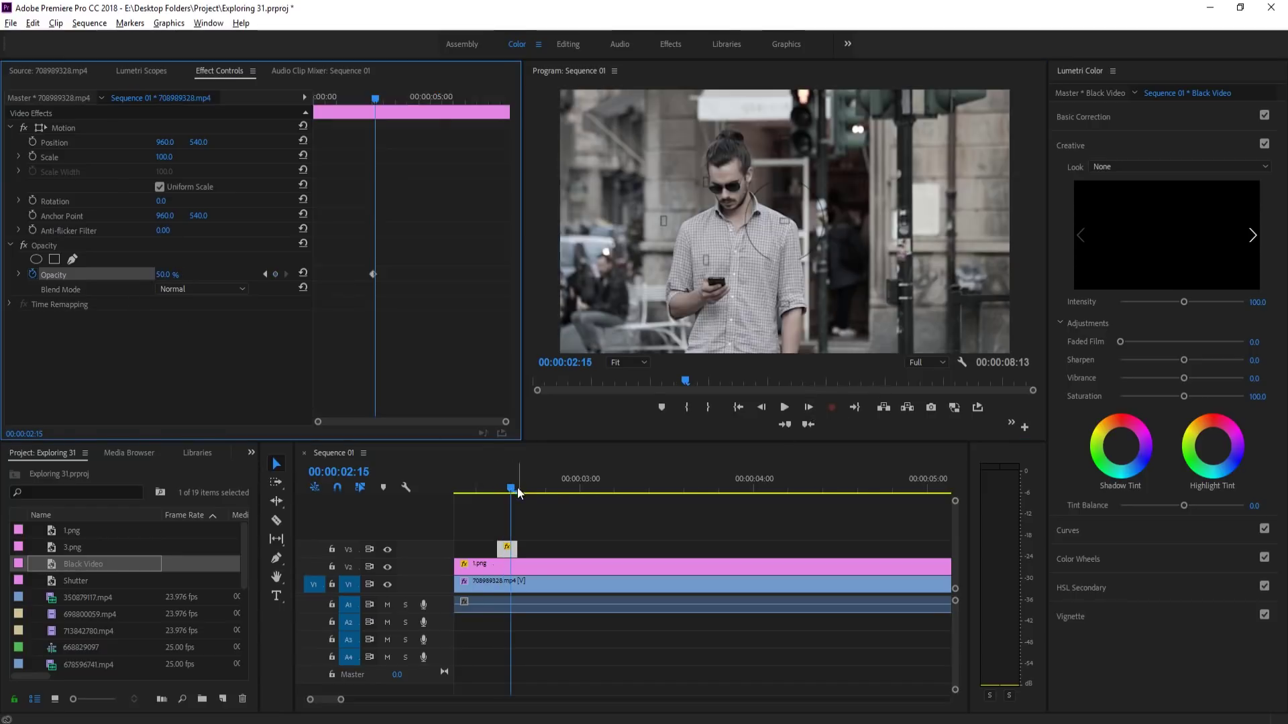
mouse_move(518, 494)
mouse_down()
mouse_move(485, 492)
mouse_move(517, 509)
mouse_up()
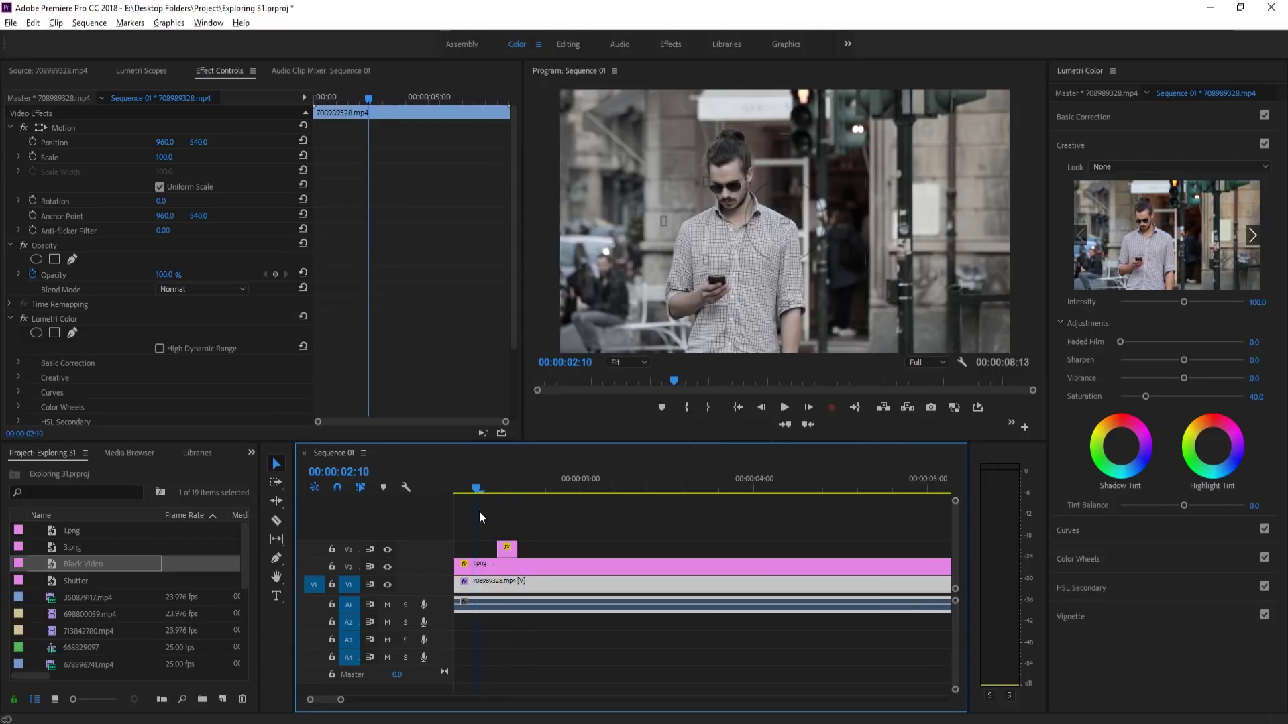
key(Right)
key(Right)
key(Right)
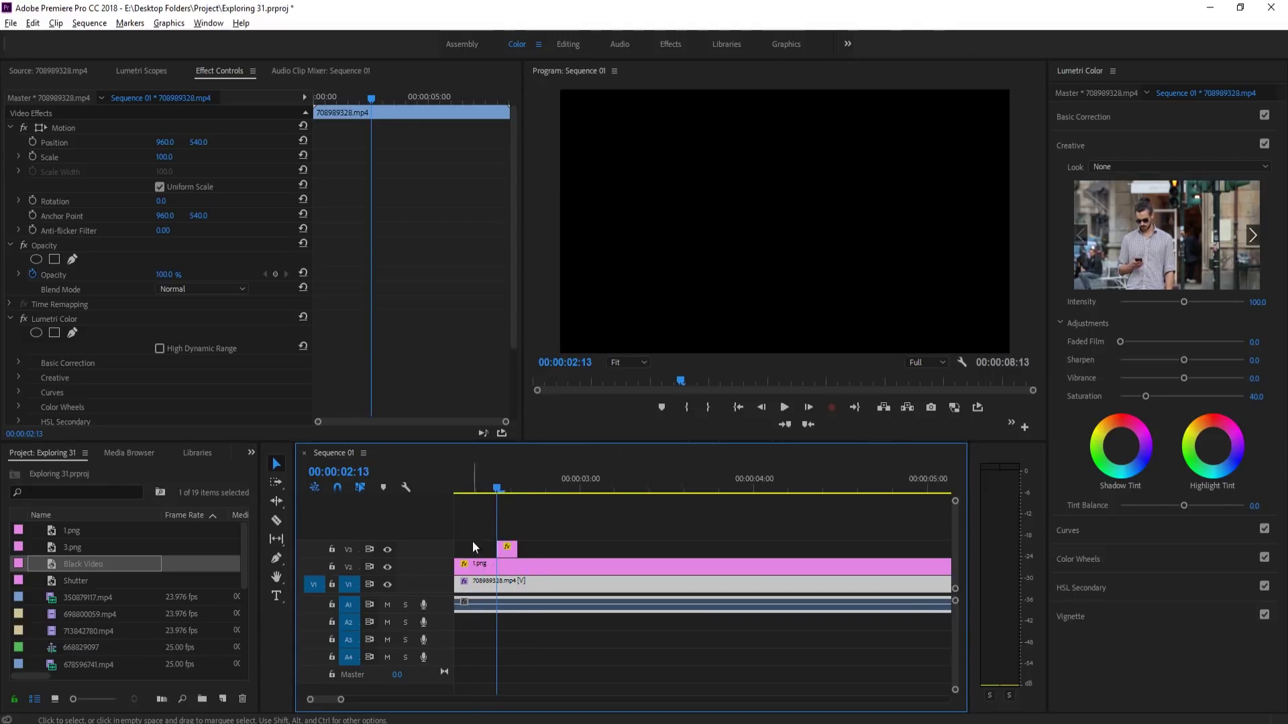
click(504, 489)
mouse_move(509, 489)
mouse_down()
mouse_move(530, 498)
mouse_move(489, 497)
mouse_up()
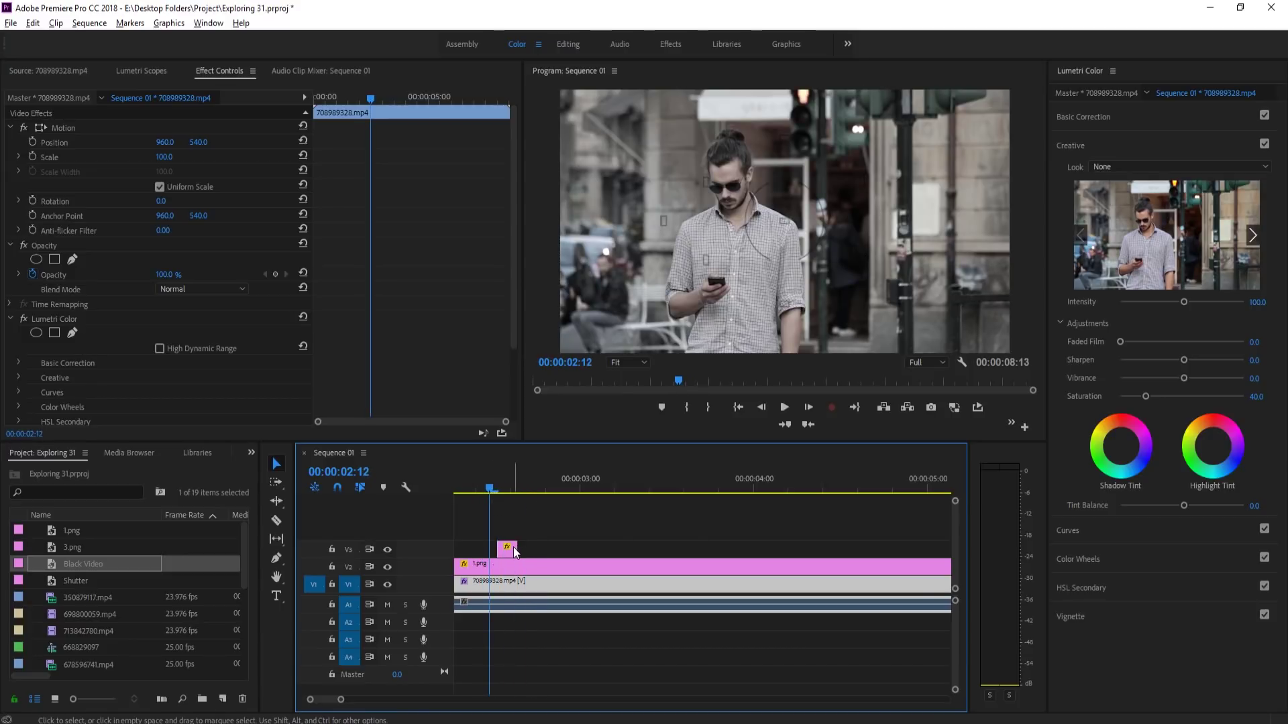
Target V3 and paste a copy of the black flash right after the original at 02:16
click(508, 548)
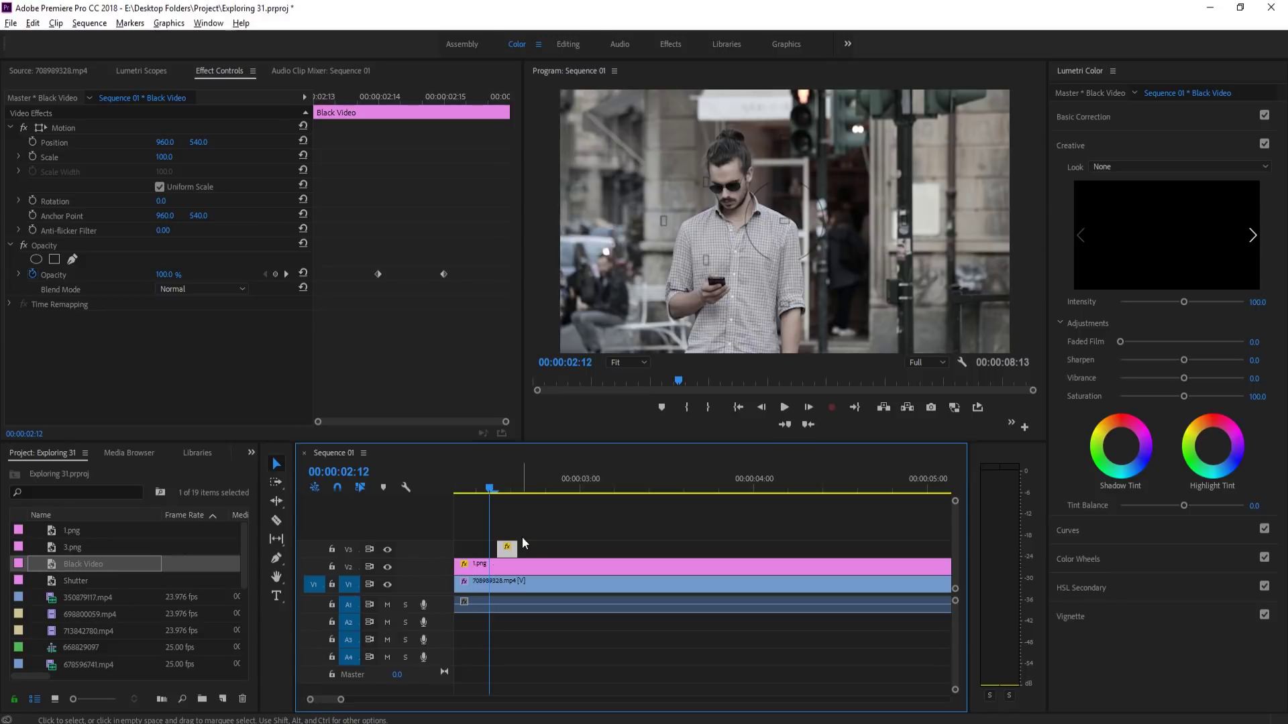
click(347, 550)
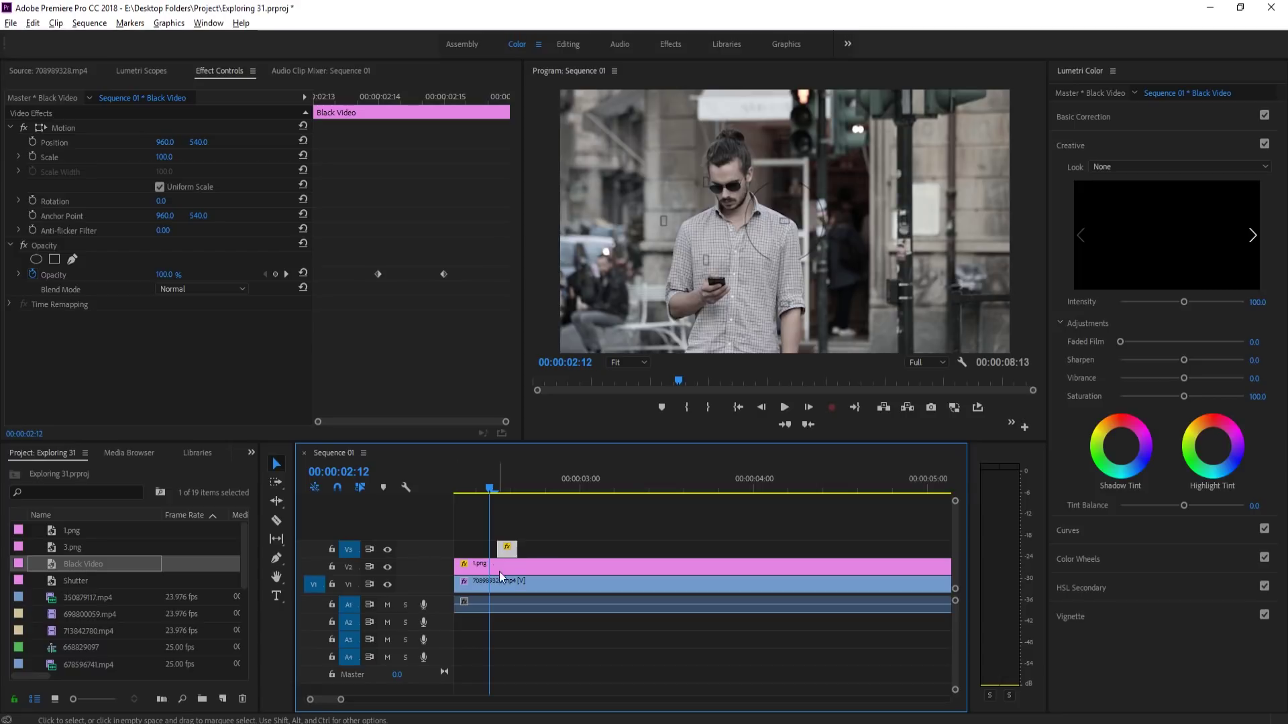
drag(492, 482, 519, 484)
click(530, 539)
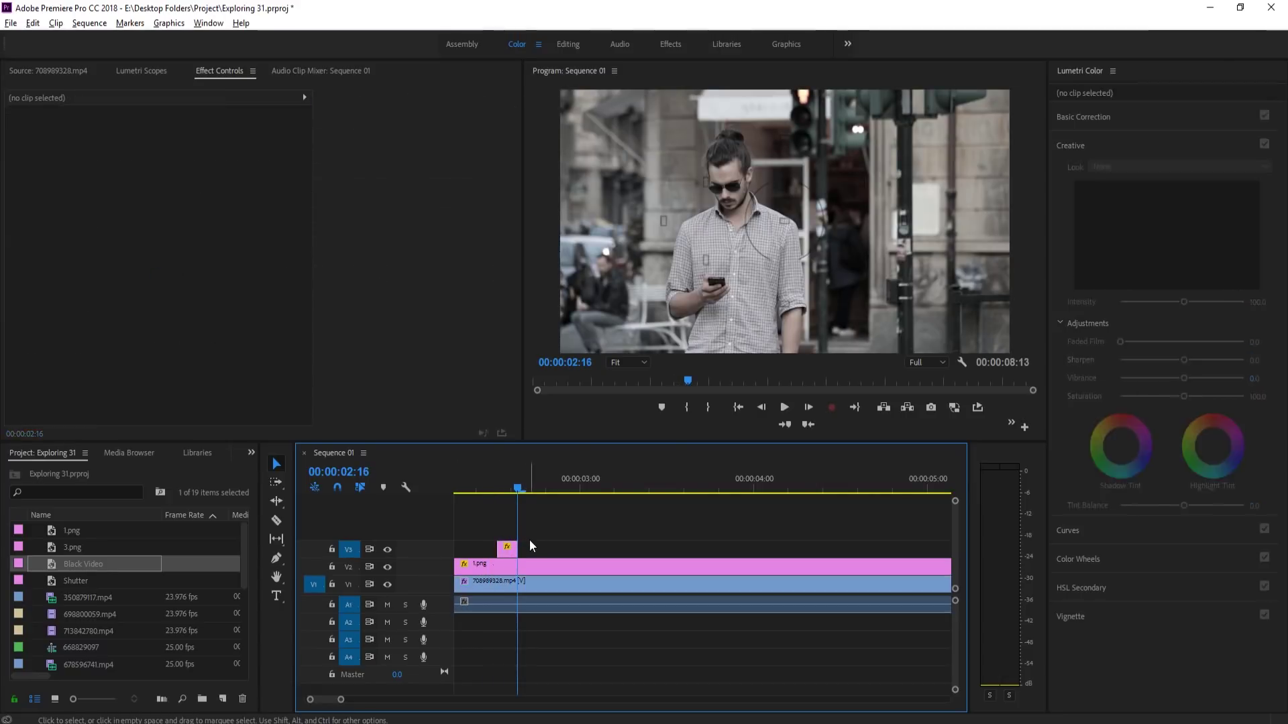
key(ctrl+v)
key(Left)
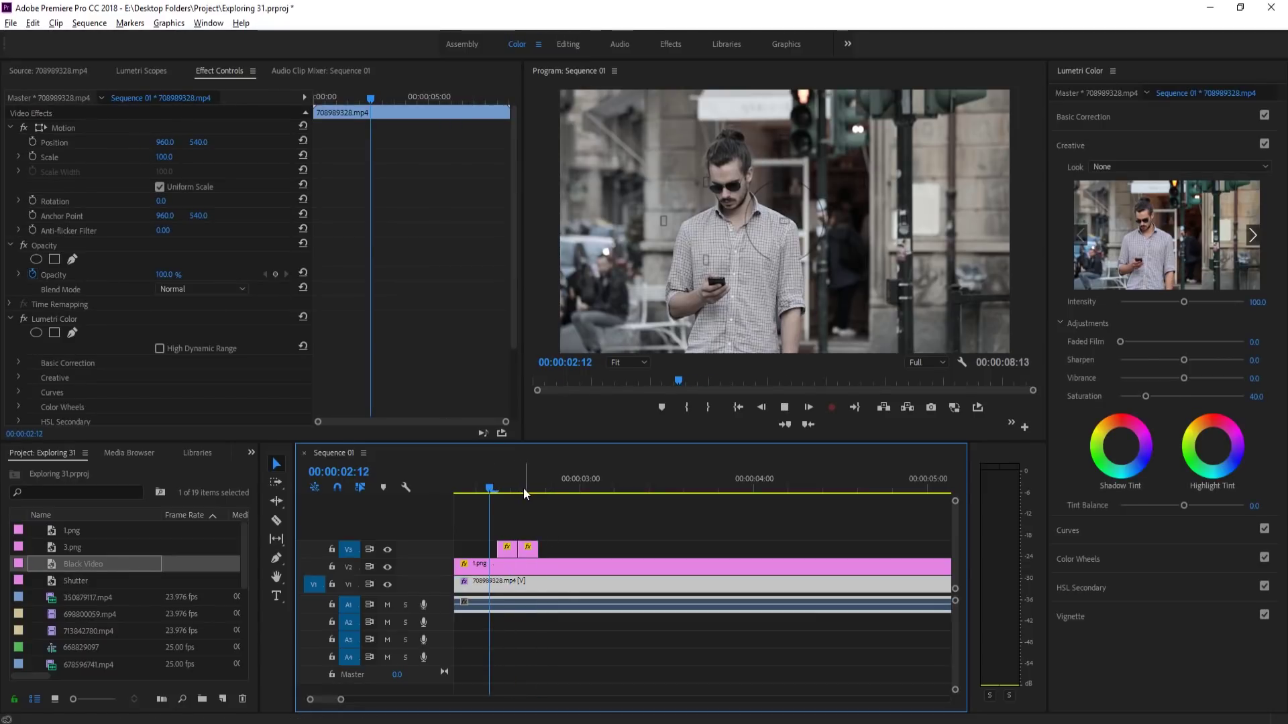
key(Right)
key(Right)
key(Right)
key(Right)
key(Right)
key(Right)
key(Right)
key(Right)
key(Right)
key(Right)
Paste another black flash copy at 03:07 and play back the flashes to review them
drag(520, 479, 467, 488)
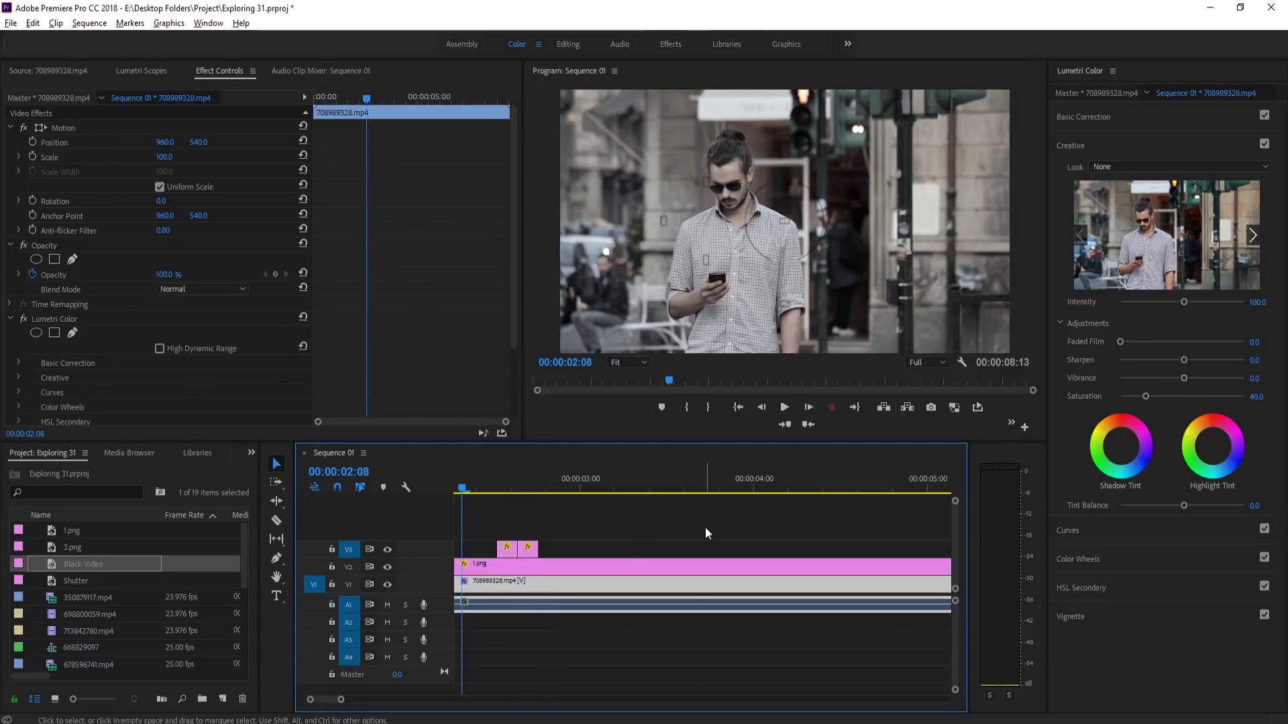
key(space)
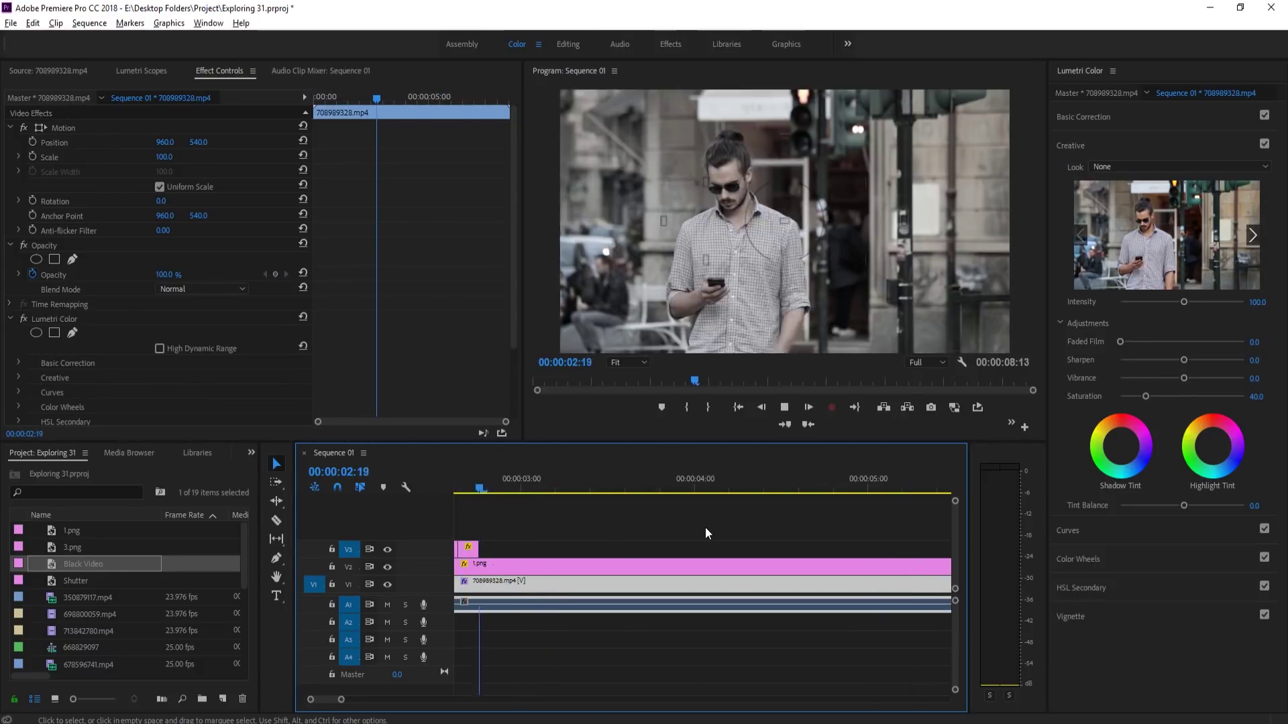
click(618, 528)
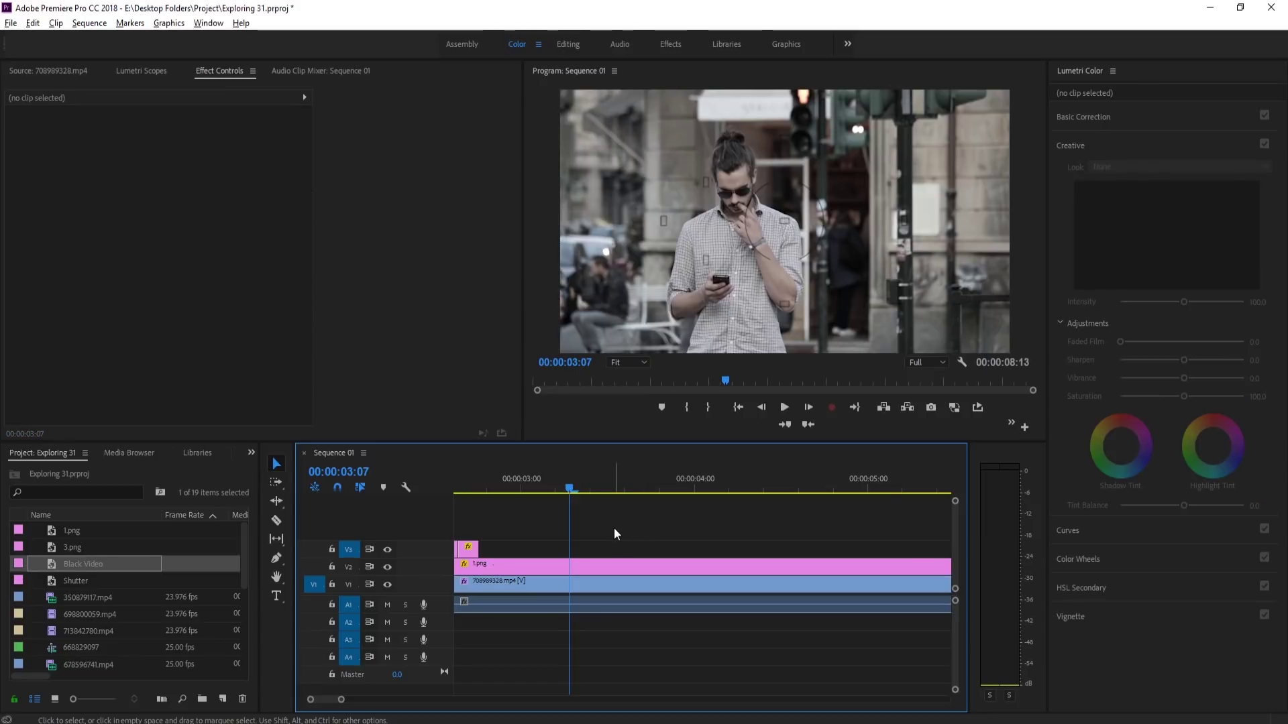
key(ctrl+v)
drag(510, 482, 455, 493)
key(space)
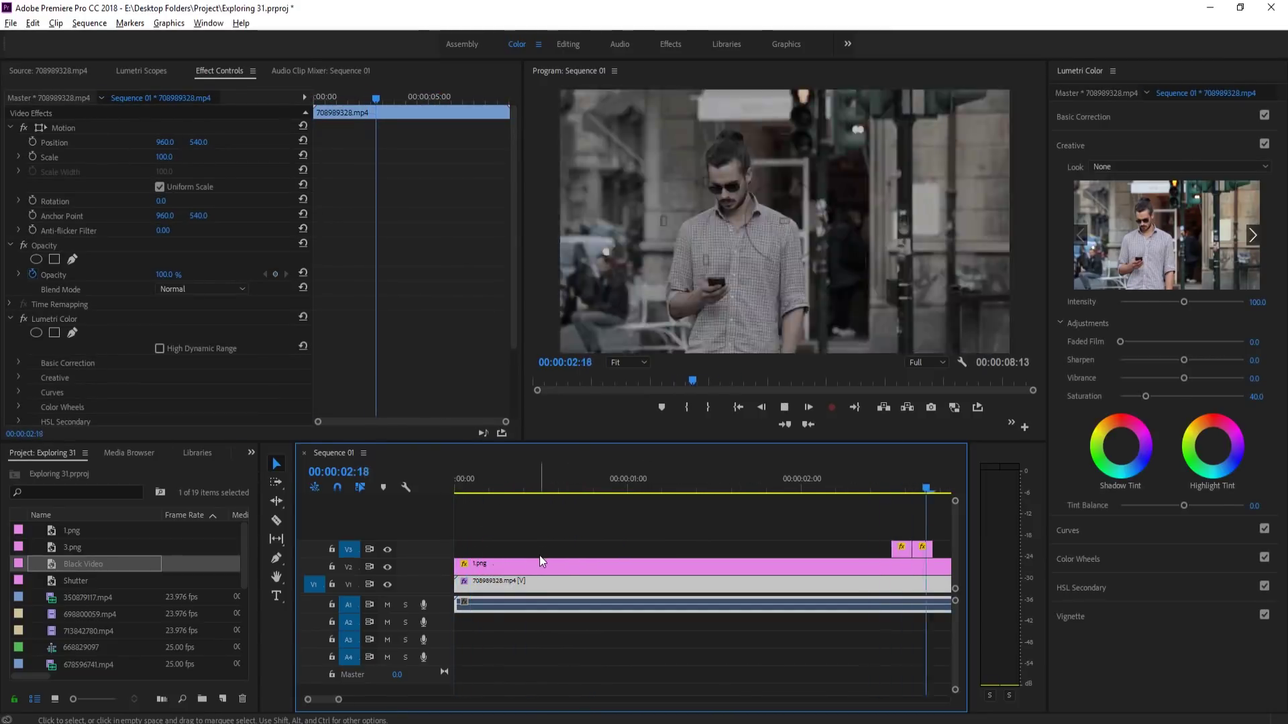
key(space)
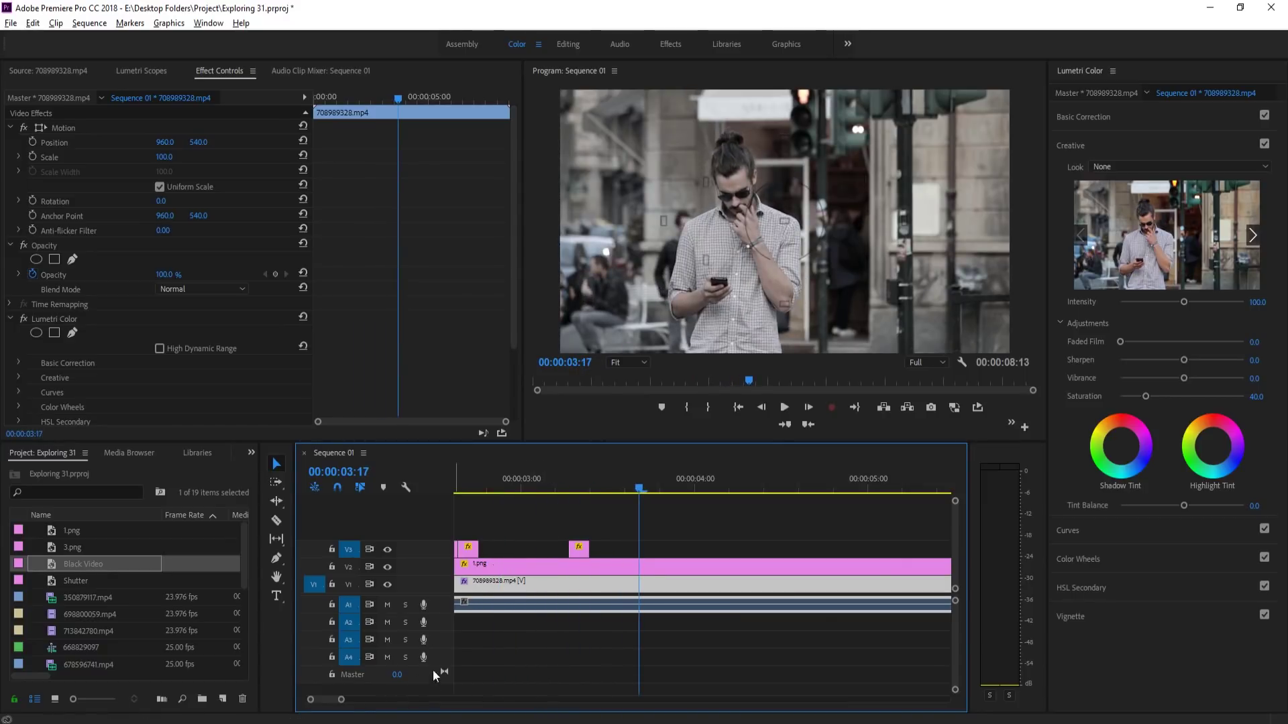
drag(483, 489, 558, 480)
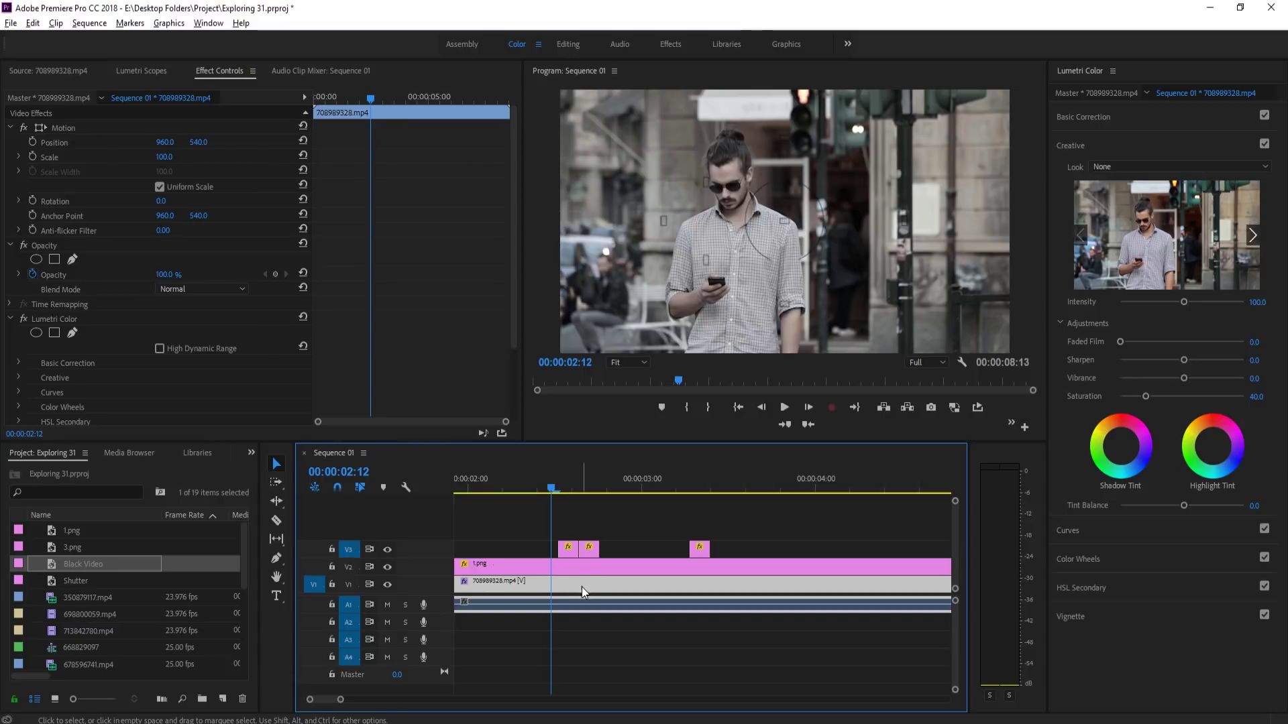
Enable Position and Scale keyframing on the street clip and return to its first frame
click(32, 141)
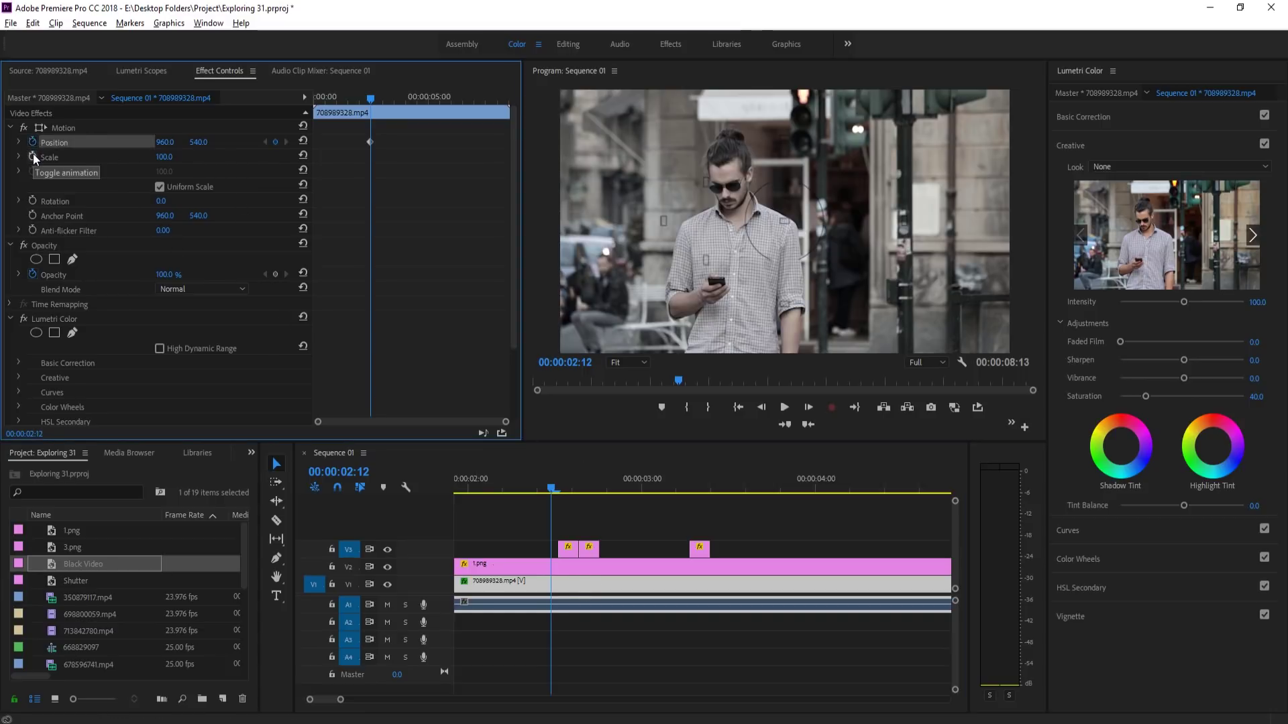
click(33, 156)
click(809, 408)
click(810, 408)
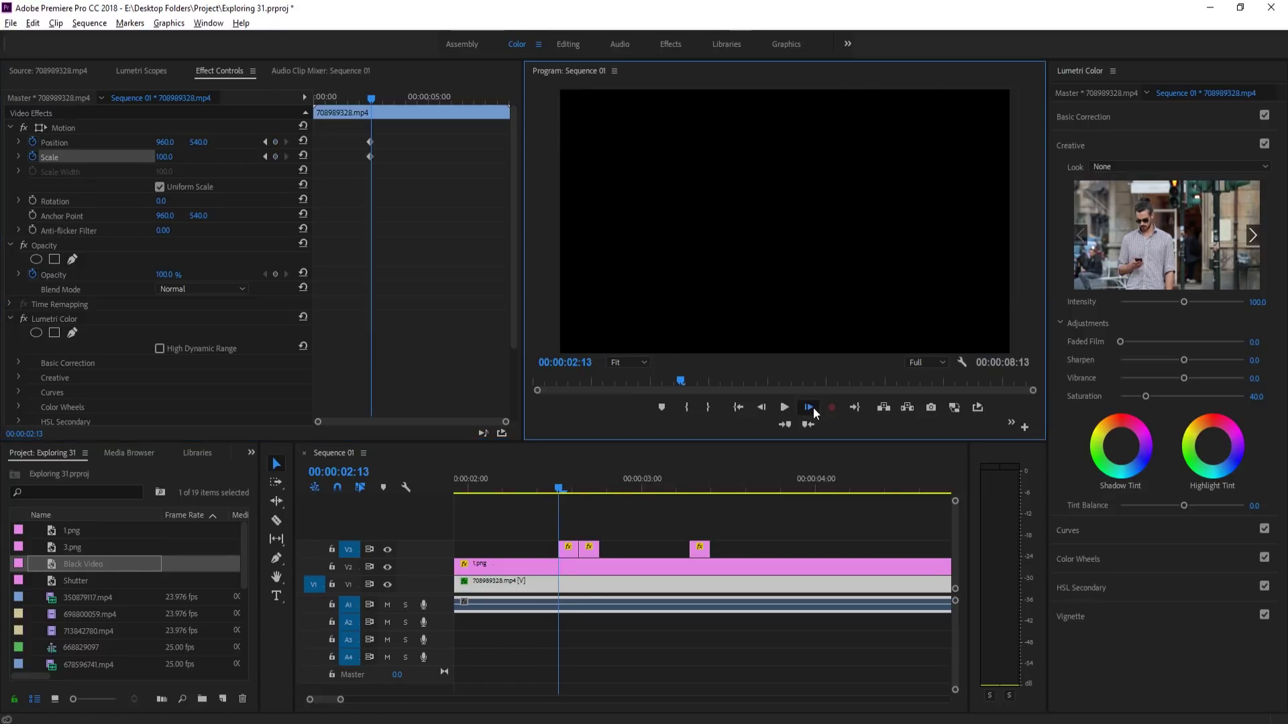
click(810, 408)
click(810, 408)
click(810, 408)
click(809, 408)
click(811, 408)
click(811, 408)
click(811, 408)
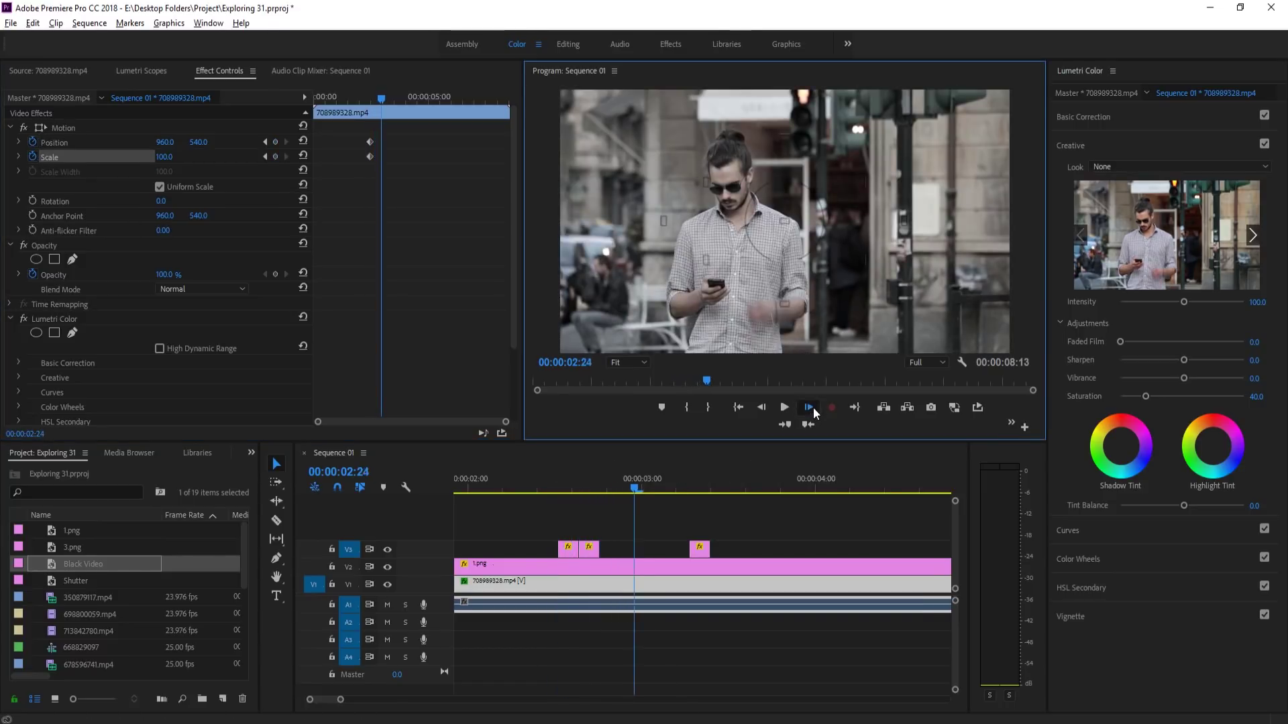
click(811, 408)
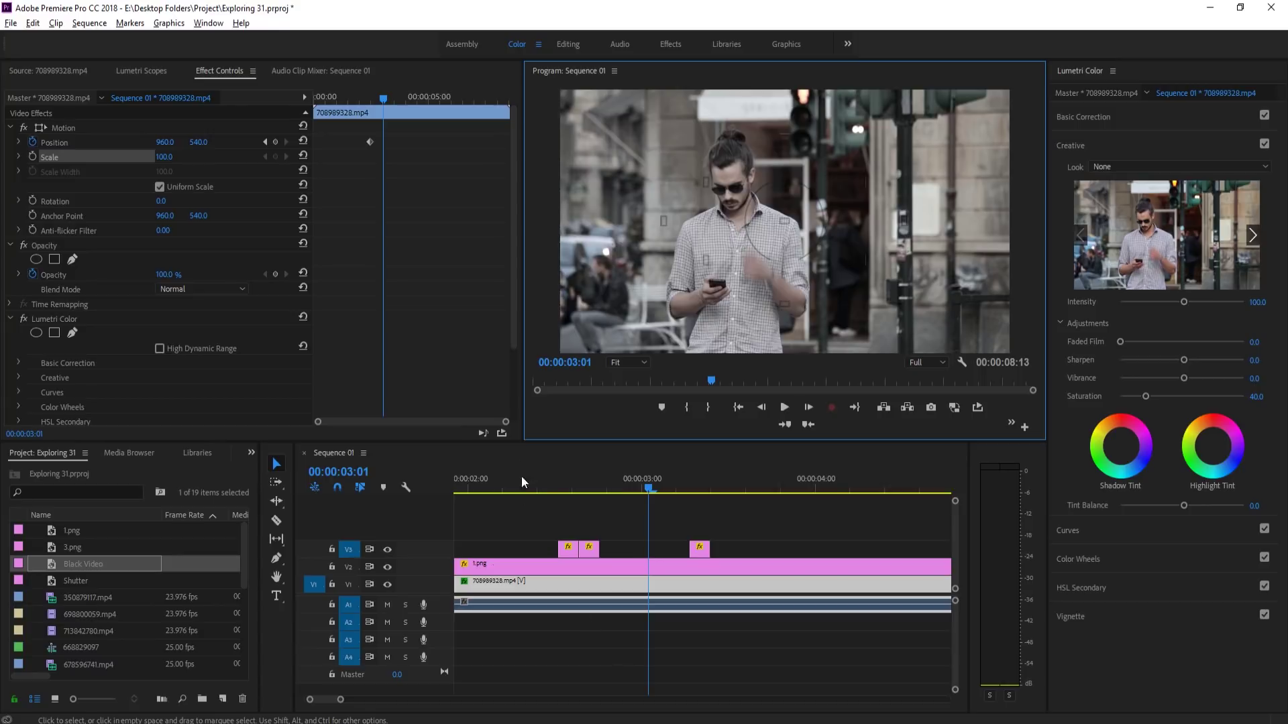
drag(521, 477, 332, 472)
key(minus)
key(minus)
key(minus)
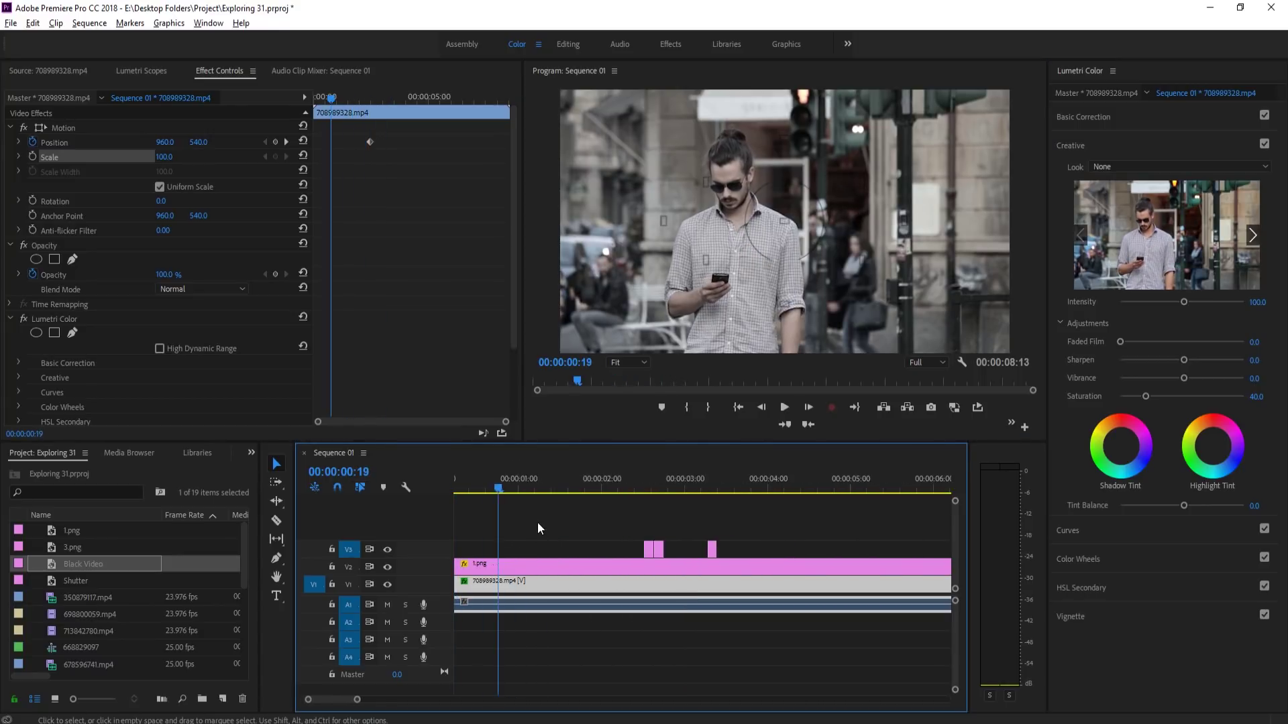
click(474, 479)
drag(474, 479, 272, 457)
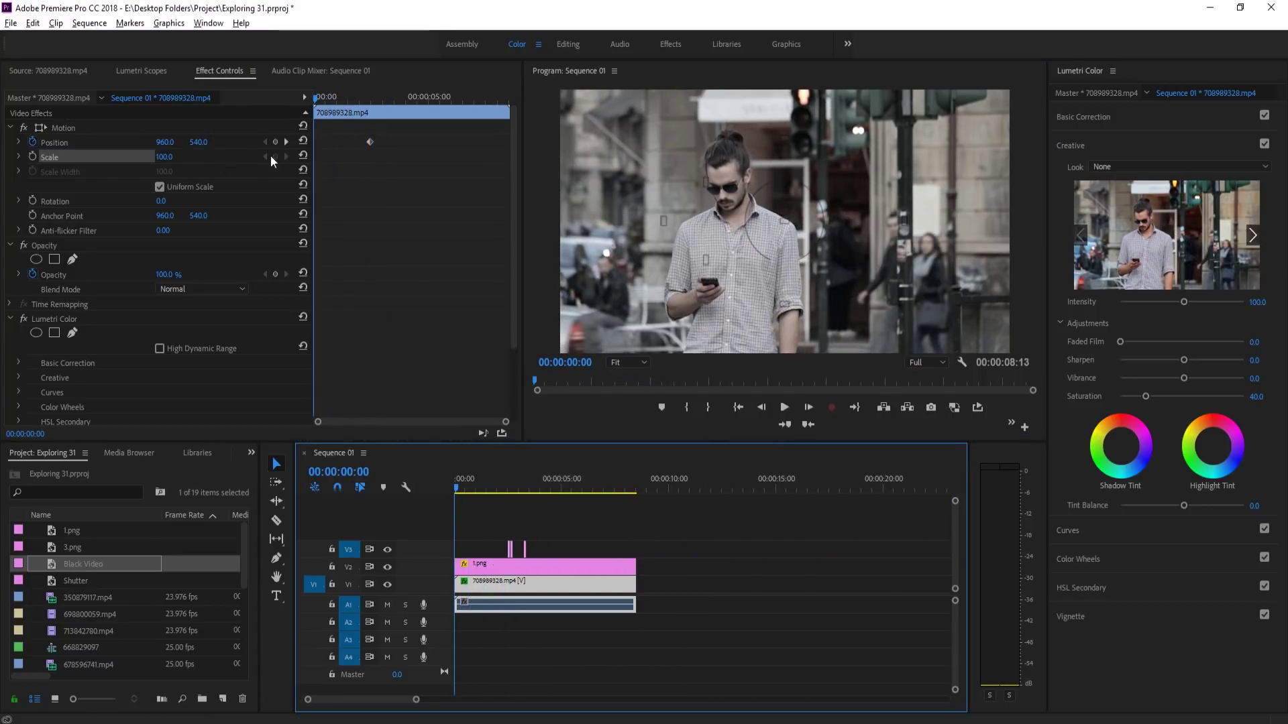
Move the Position keyframe to the clip start and key Scale 141, Position 1193/707 at 05:17
drag(368, 142, 318, 151)
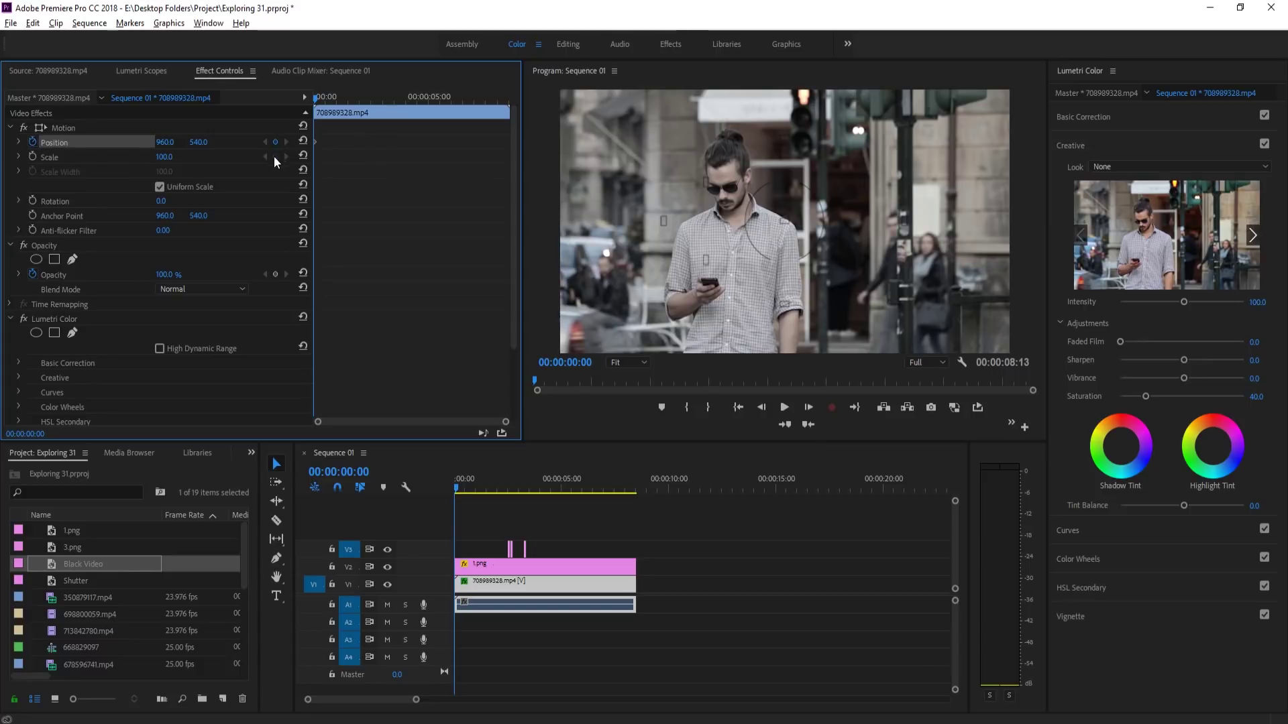
click(32, 156)
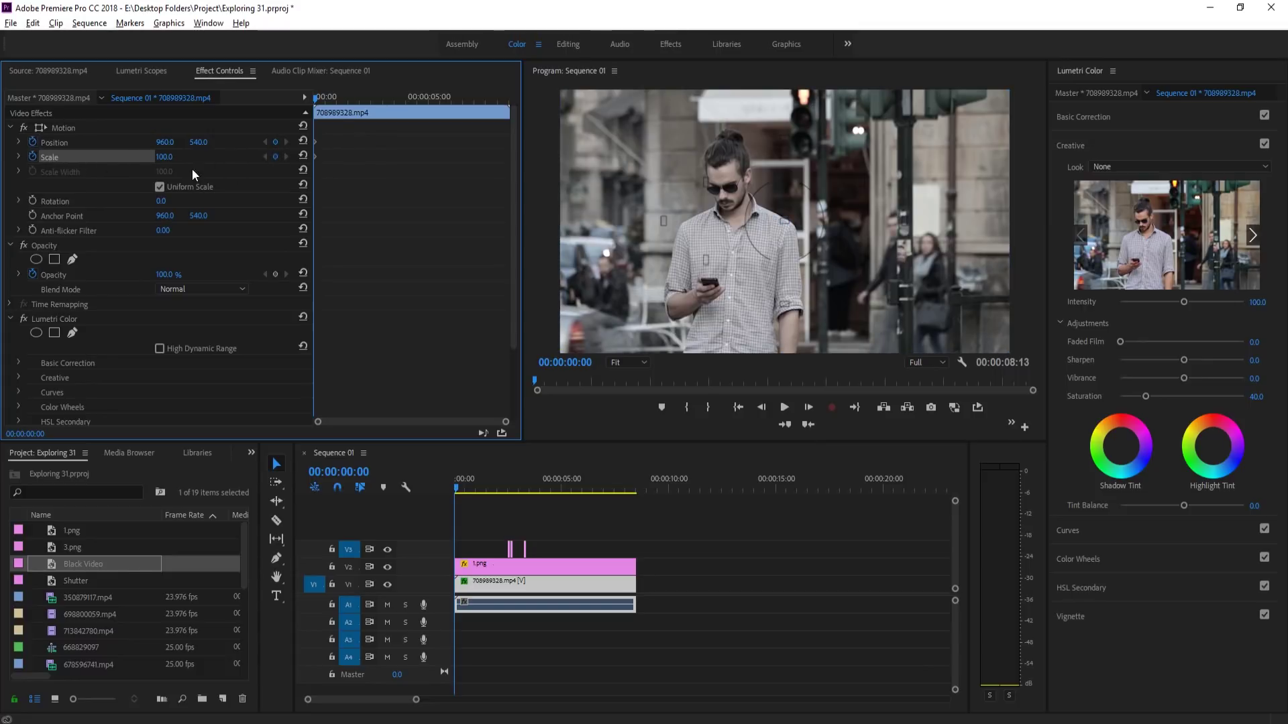
drag(542, 497, 575, 530)
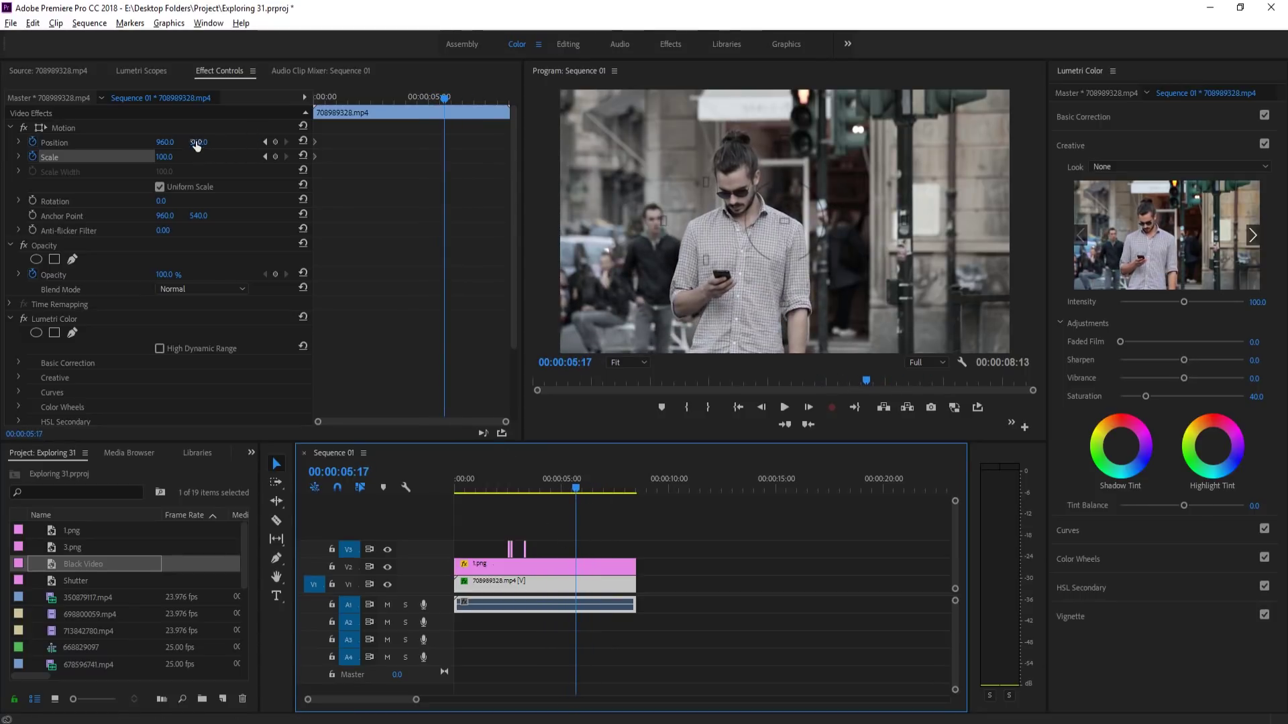
mouse_move(177, 163)
mouse_down()
mouse_move(203, 163)
mouse_move(173, 148)
mouse_up()
drag(785, 222, 839, 269)
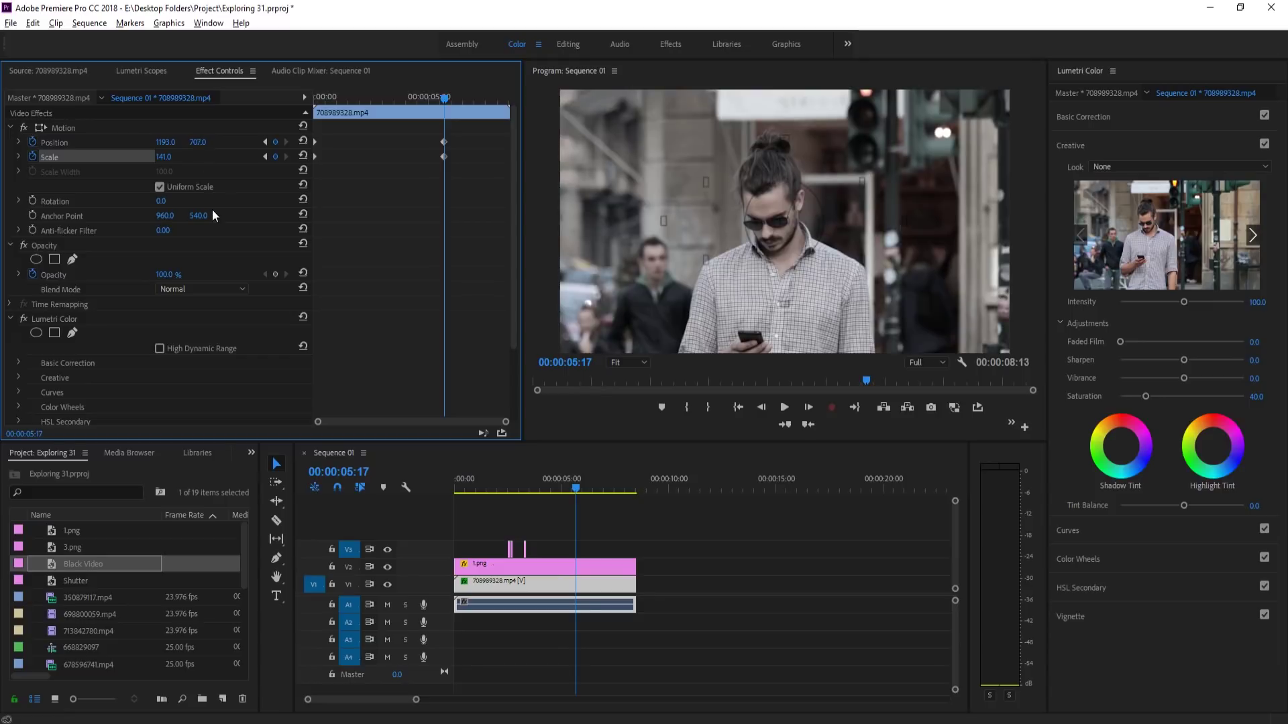
click(18, 143)
click(19, 194)
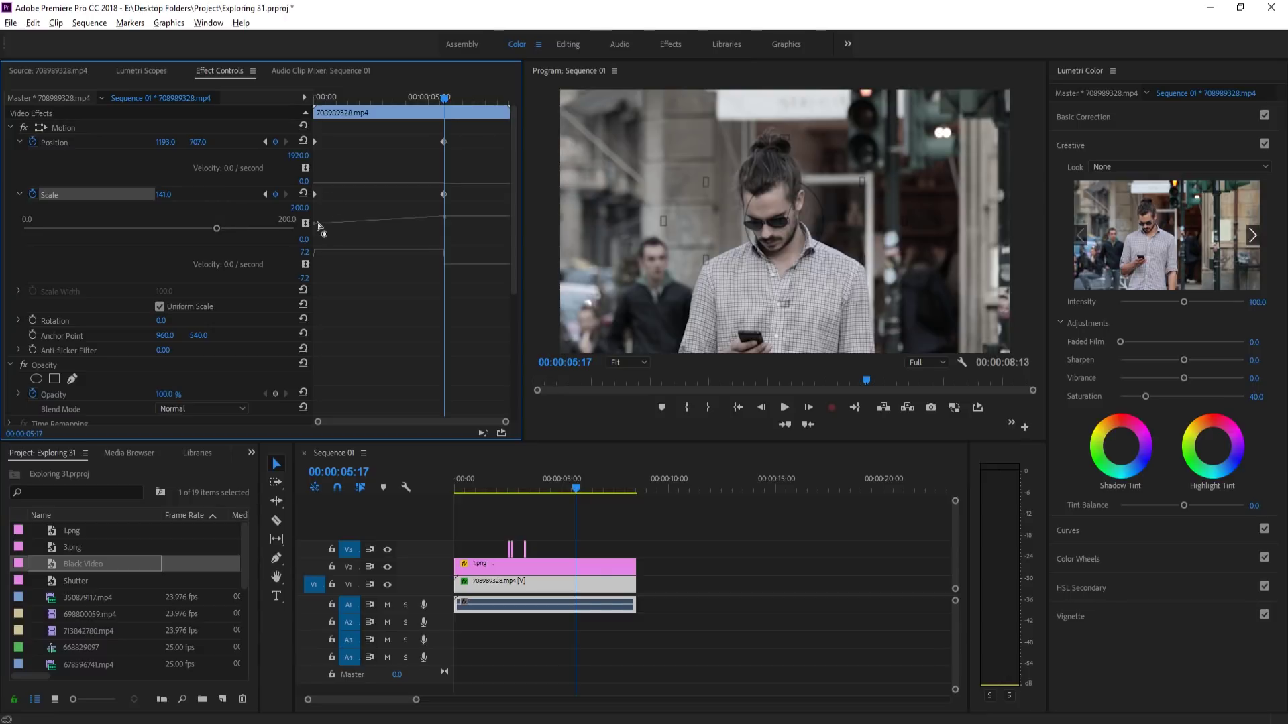
Apply Ease Out to the first Scale keyframe and lengthen its handle for a gentler start
right_click(315, 194)
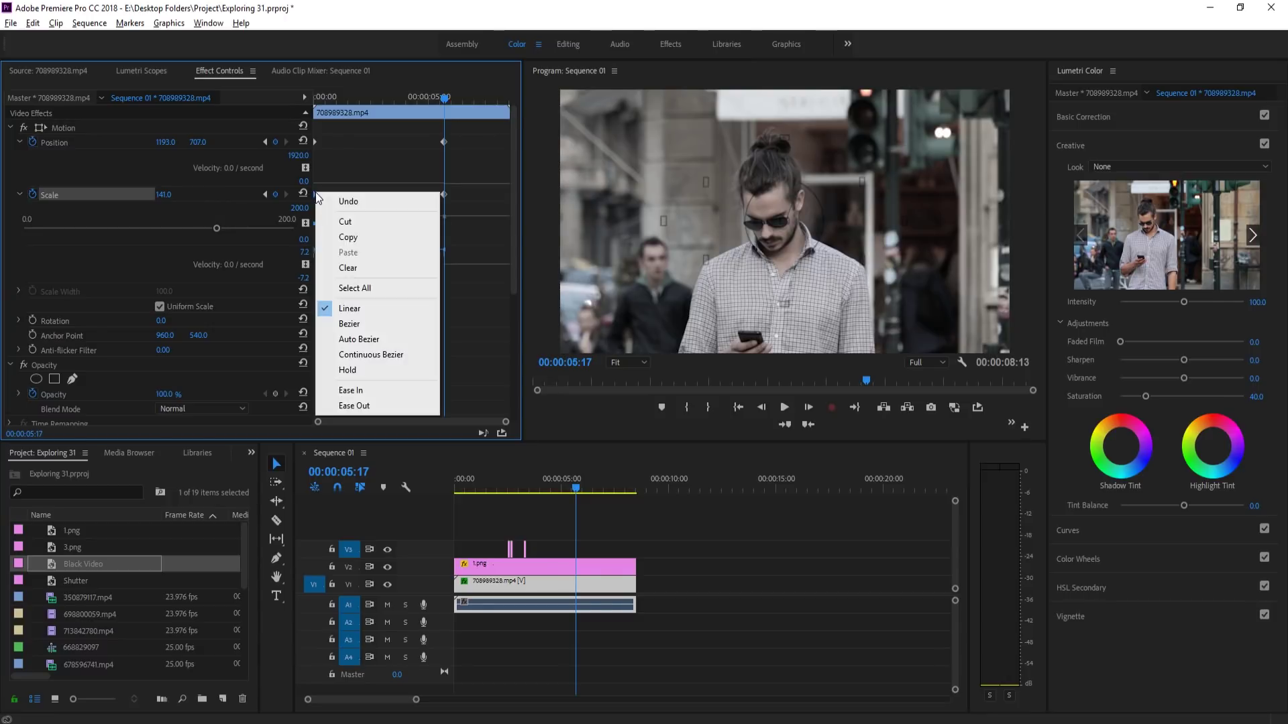
click(345, 407)
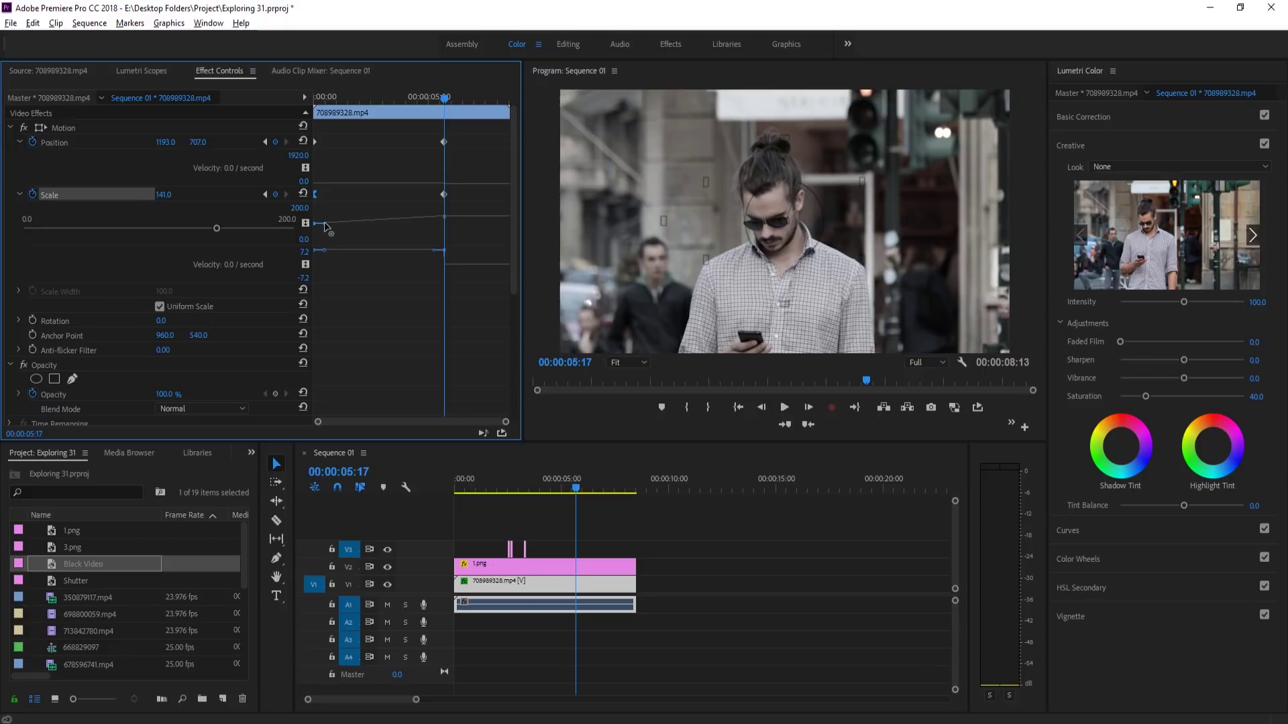
drag(326, 224, 380, 223)
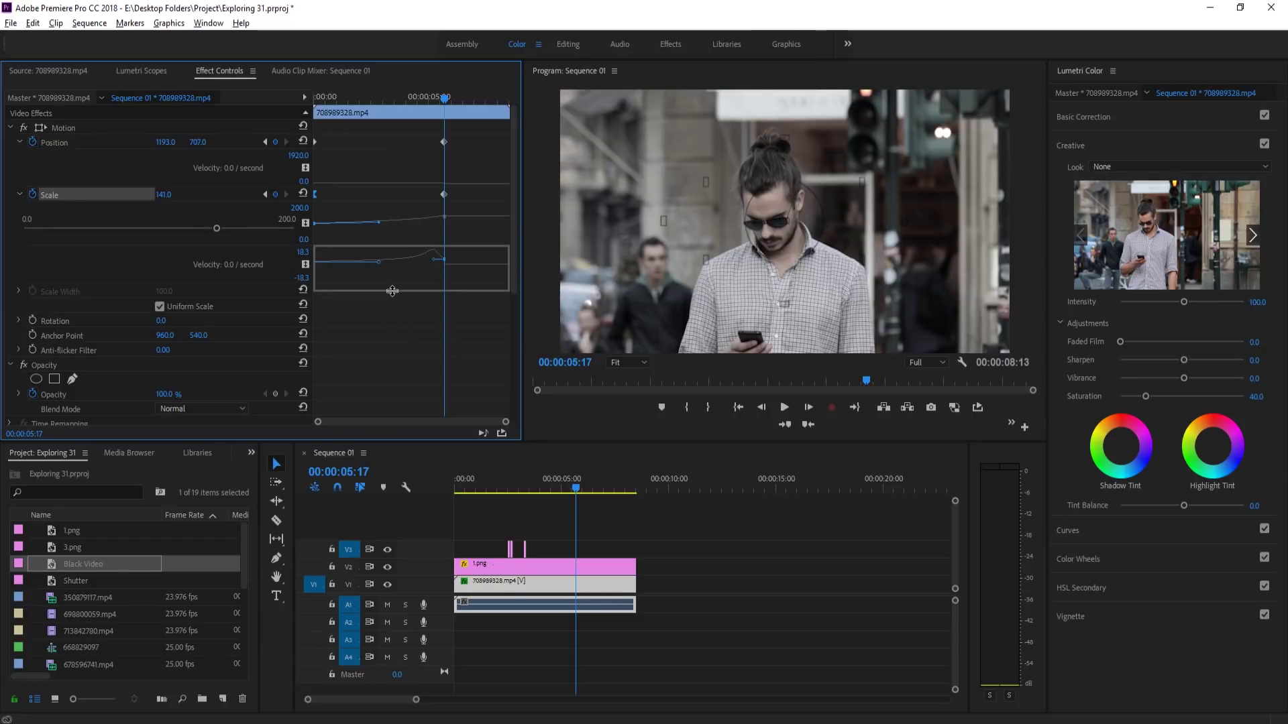
drag(392, 291, 392, 294)
Apply Ease In to the last Position keyframe and lengthen its handle for a smoother stop
click(114, 141)
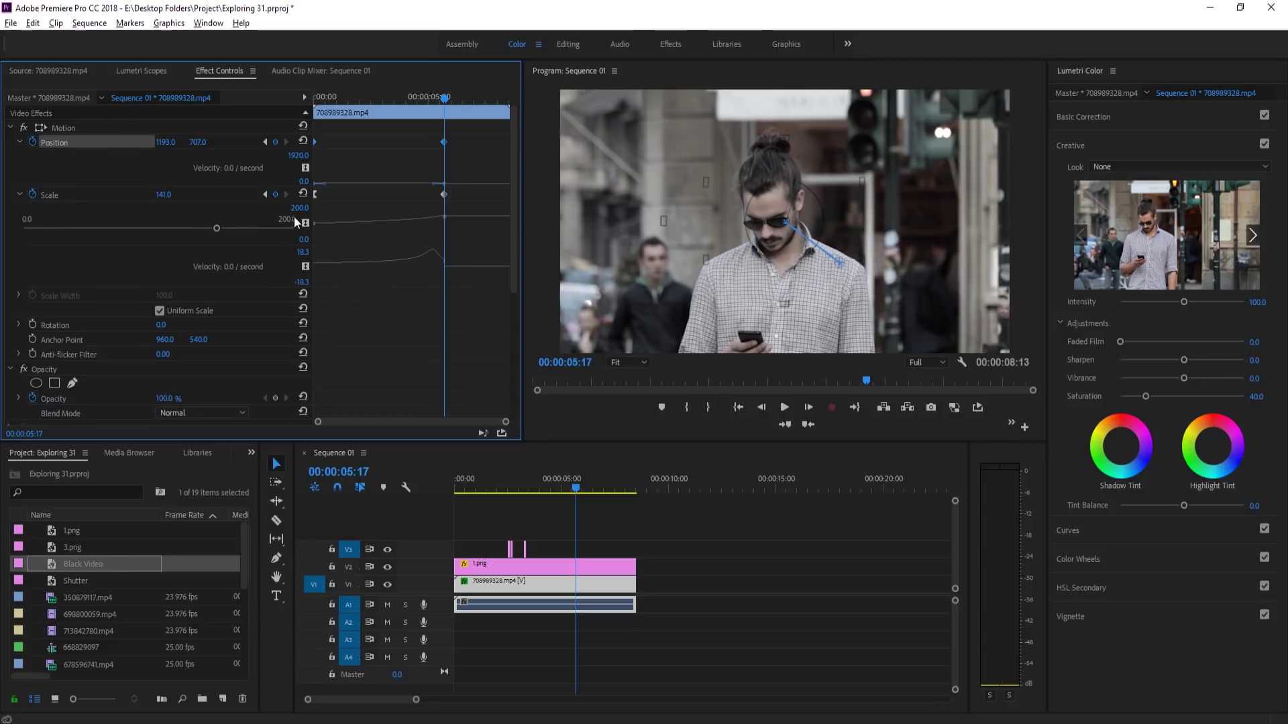
right_click(316, 143)
mouse_move(376, 259)
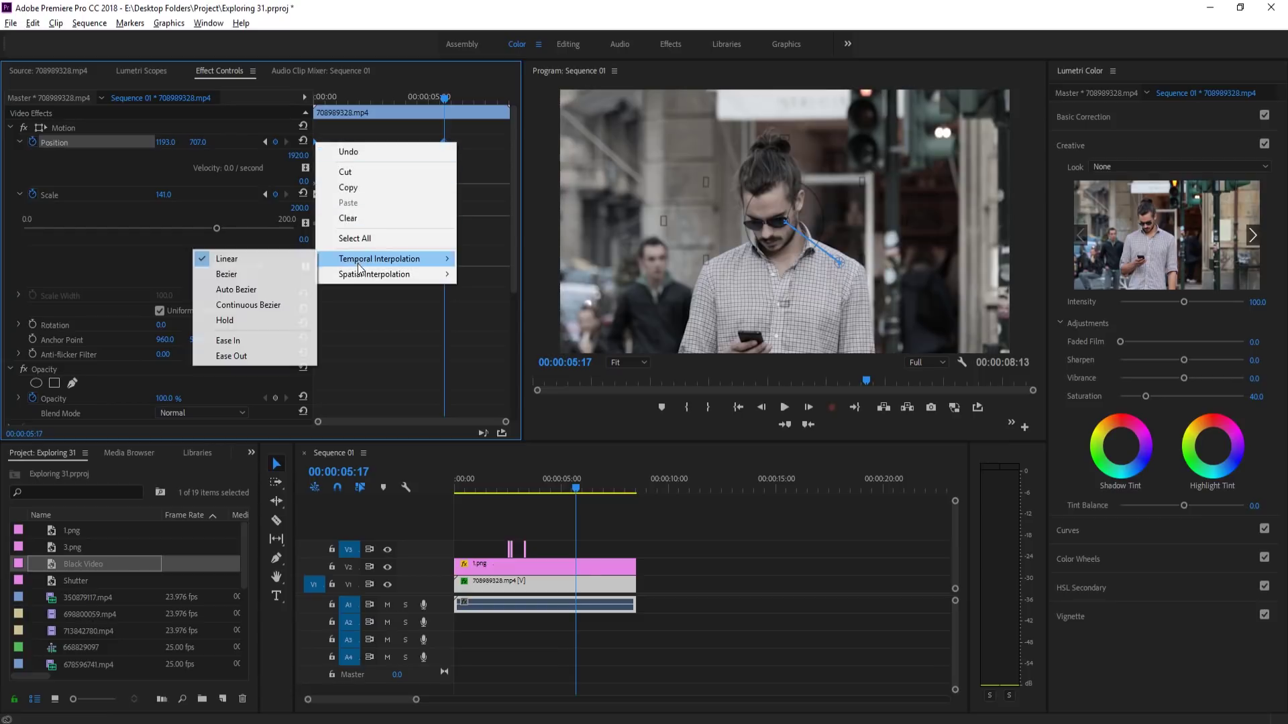
click(271, 349)
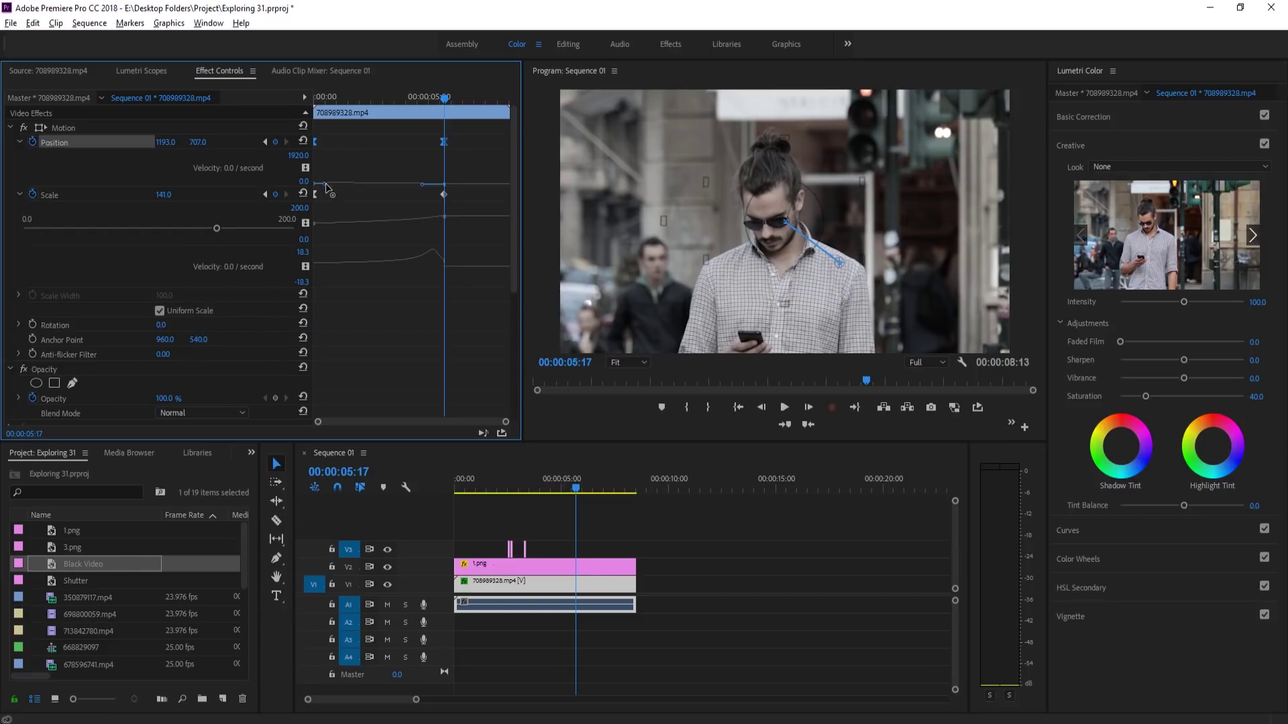
drag(326, 185, 361, 191)
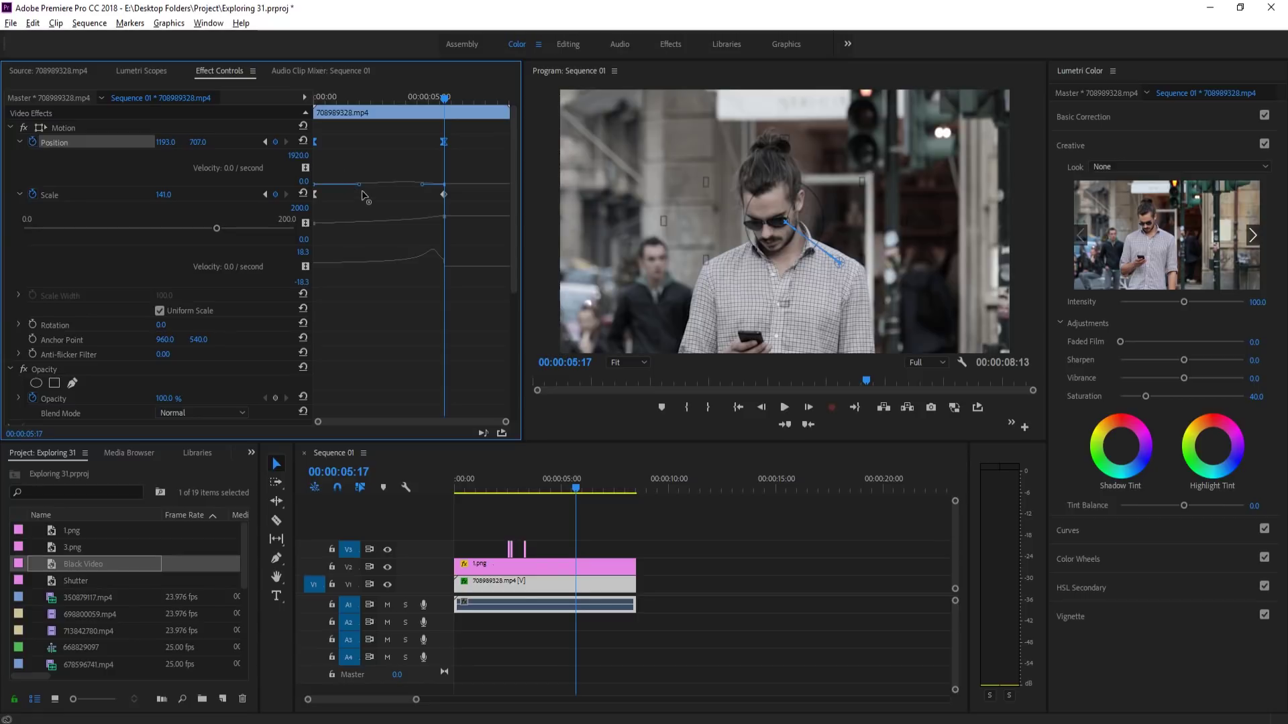
Scrub and play back the sequence to review the eased push-in over the flash clips
drag(575, 488, 459, 490)
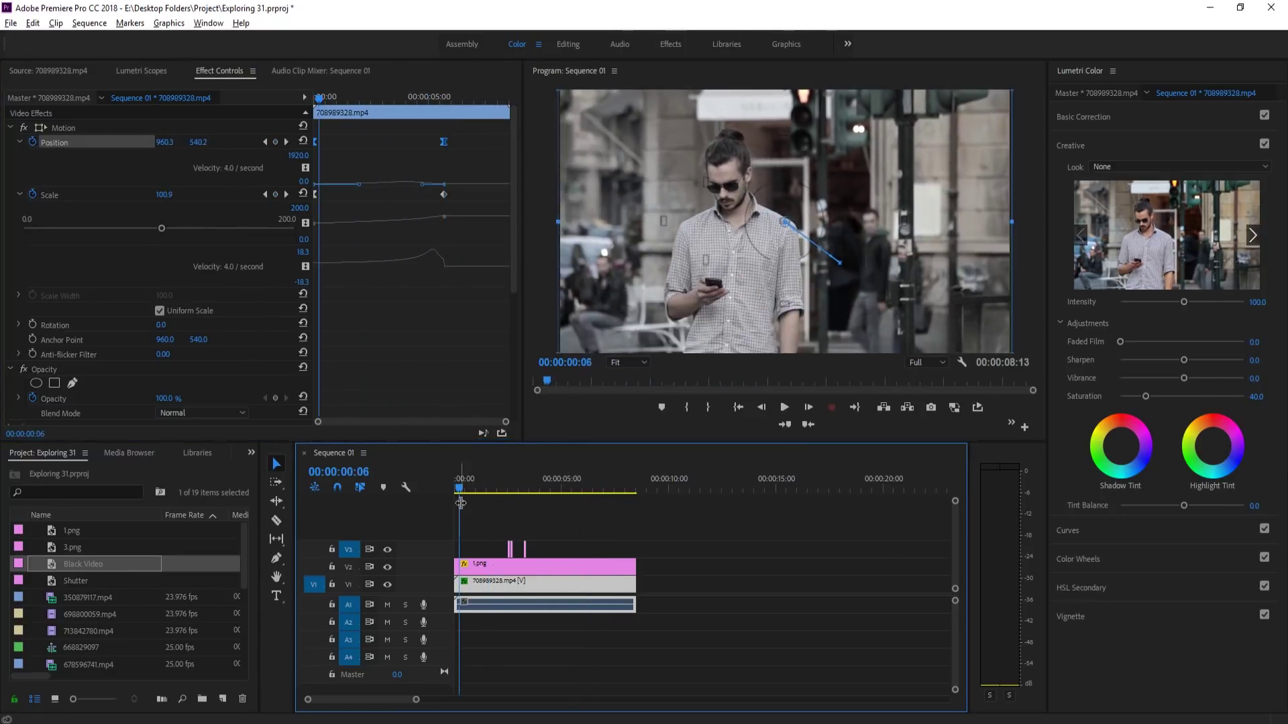
key(space)
click(791, 633)
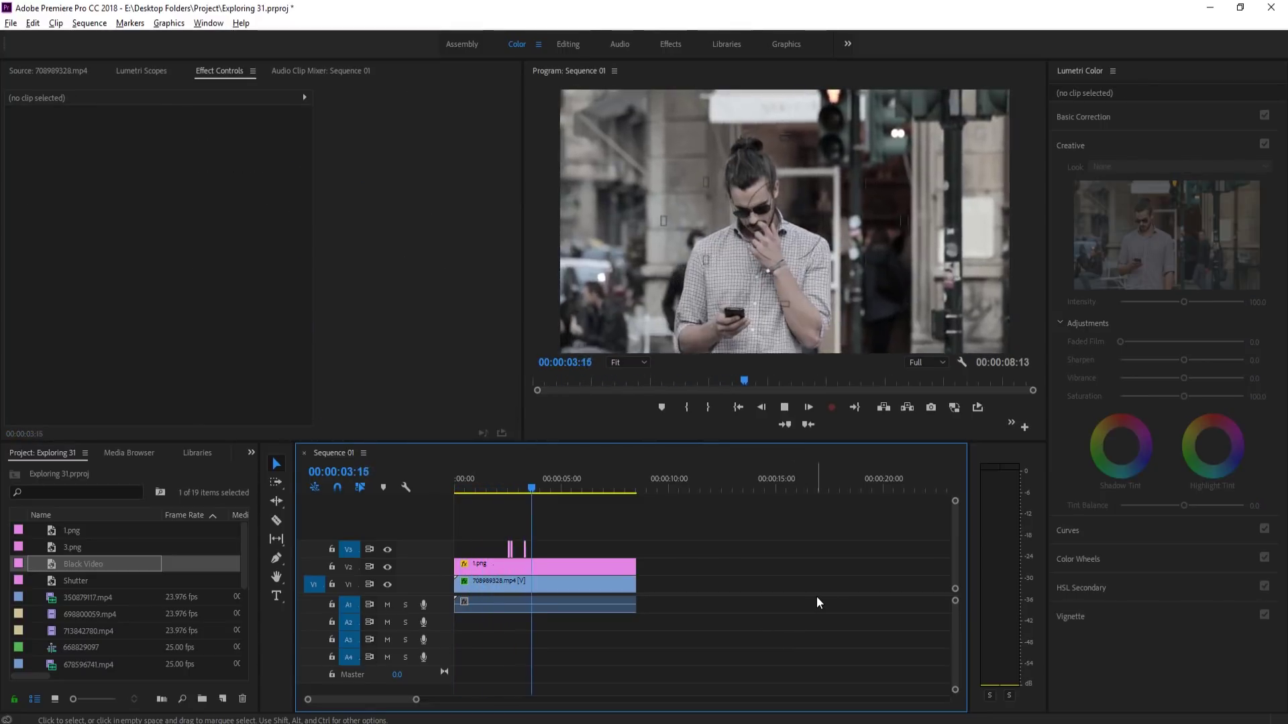
drag(553, 521, 496, 556)
click(570, 581)
click(561, 488)
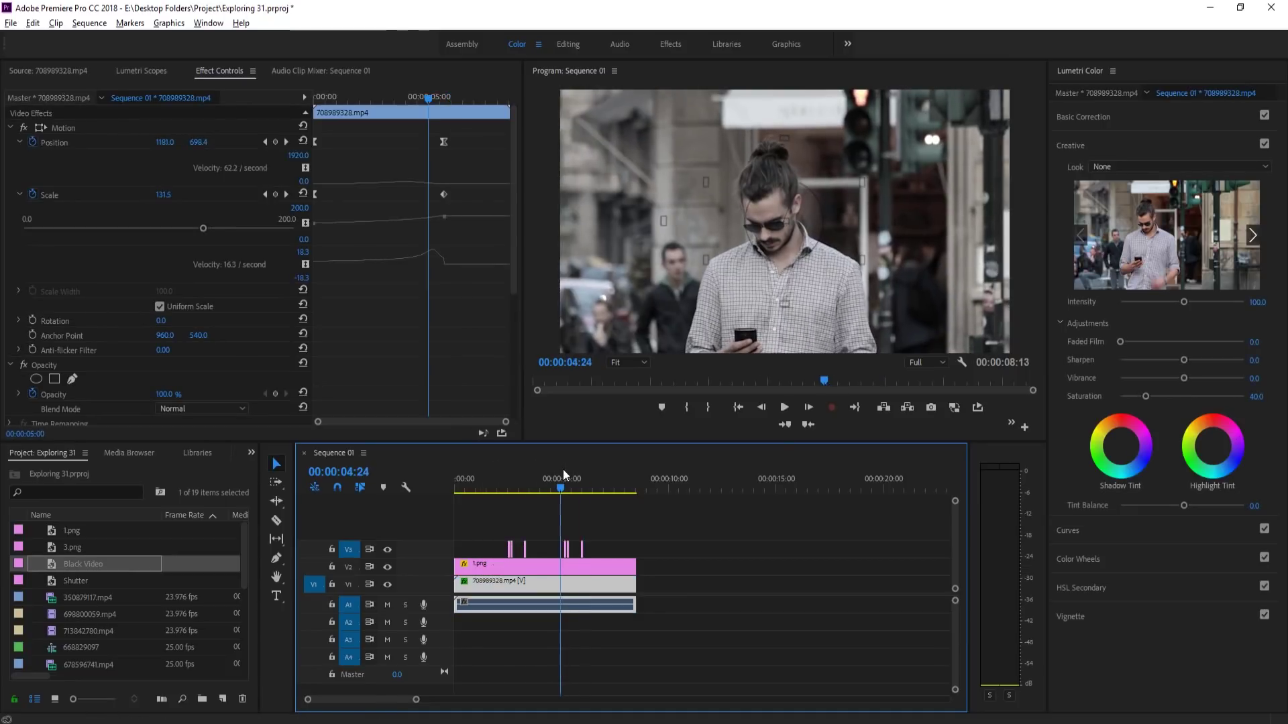
drag(570, 488, 591, 506)
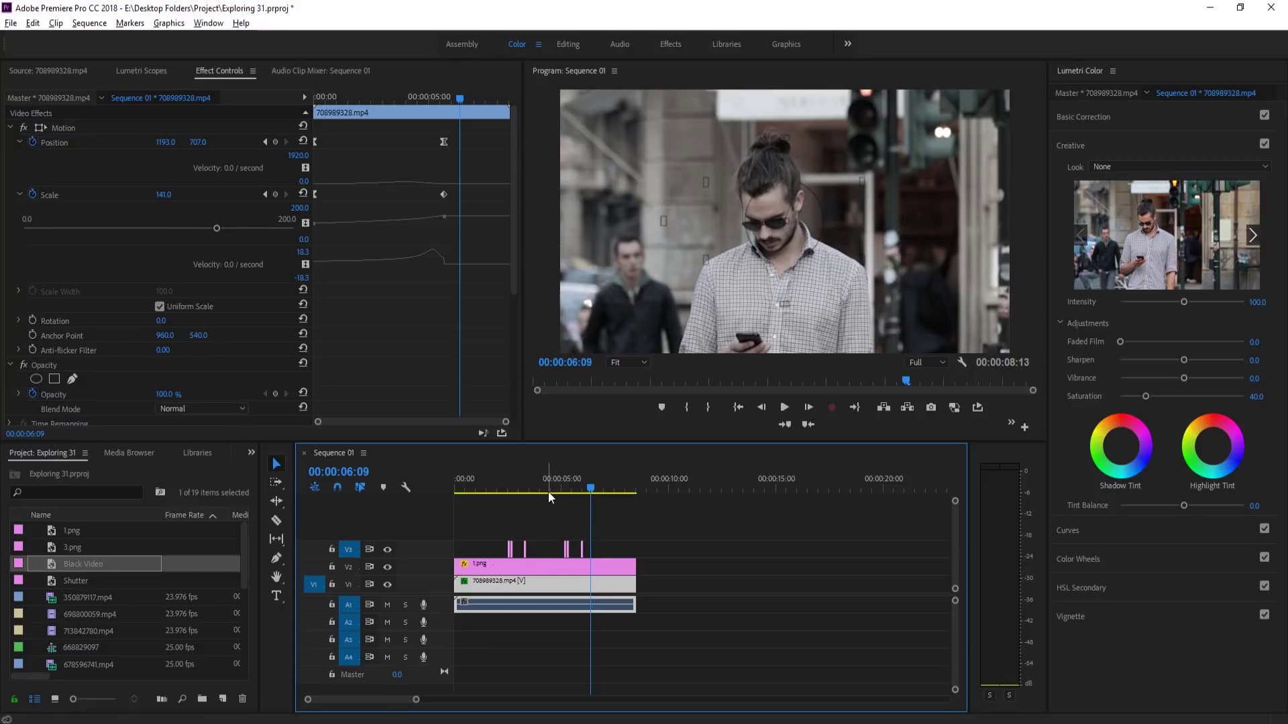
drag(548, 492, 505, 489)
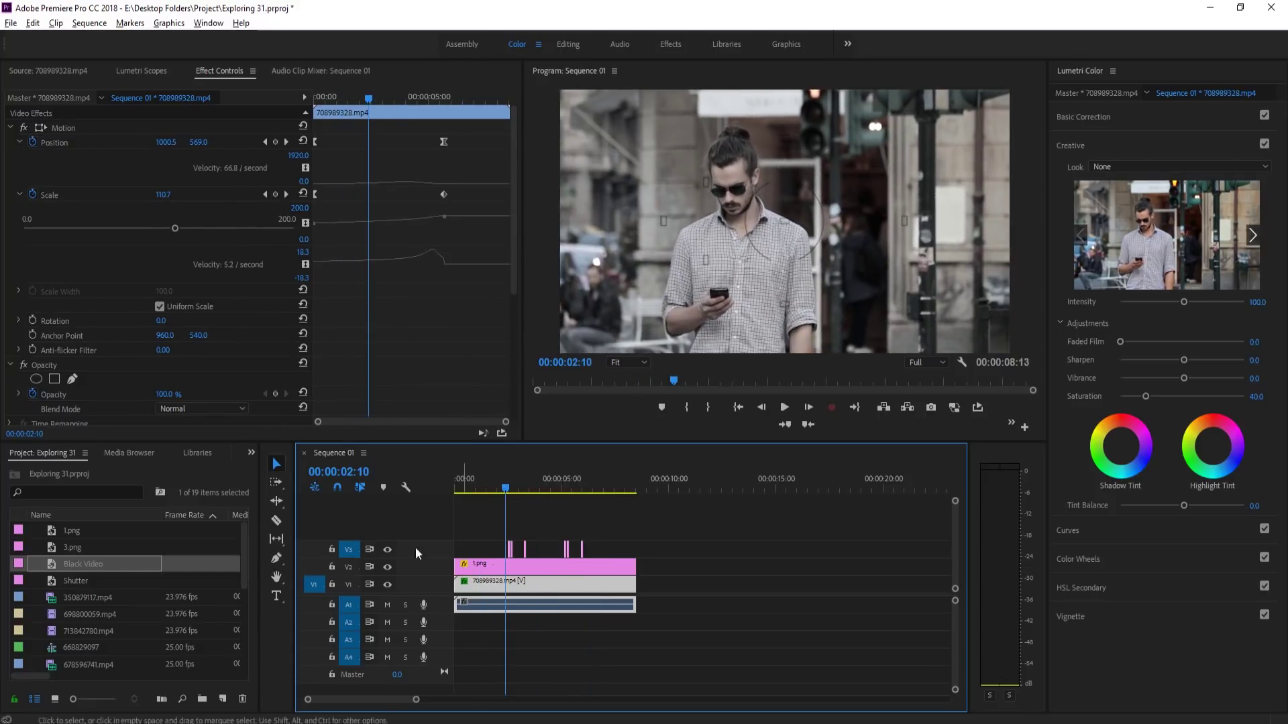
Place the camera-shutter sound on A2 and line it up with the first black flash
scroll(112, 585, down, 3)
scroll(110, 607, down, 3)
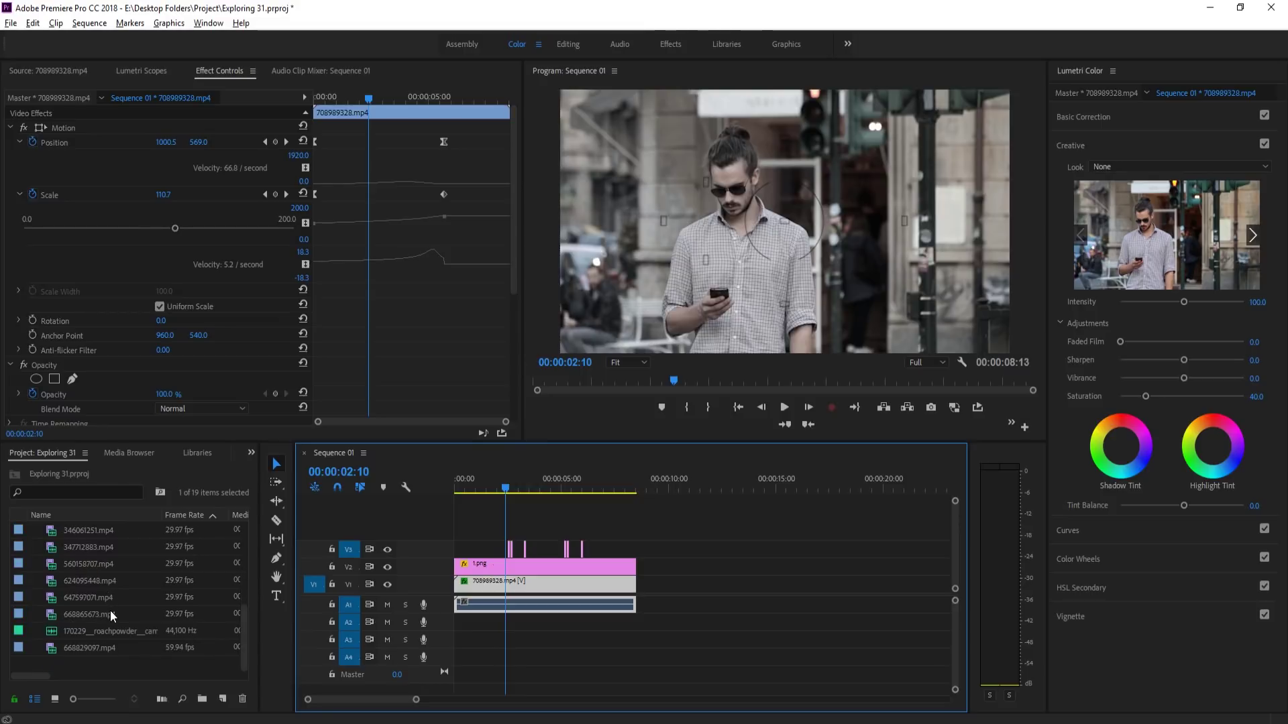
drag(100, 622, 500, 637)
key(=)
key(=)
key(=)
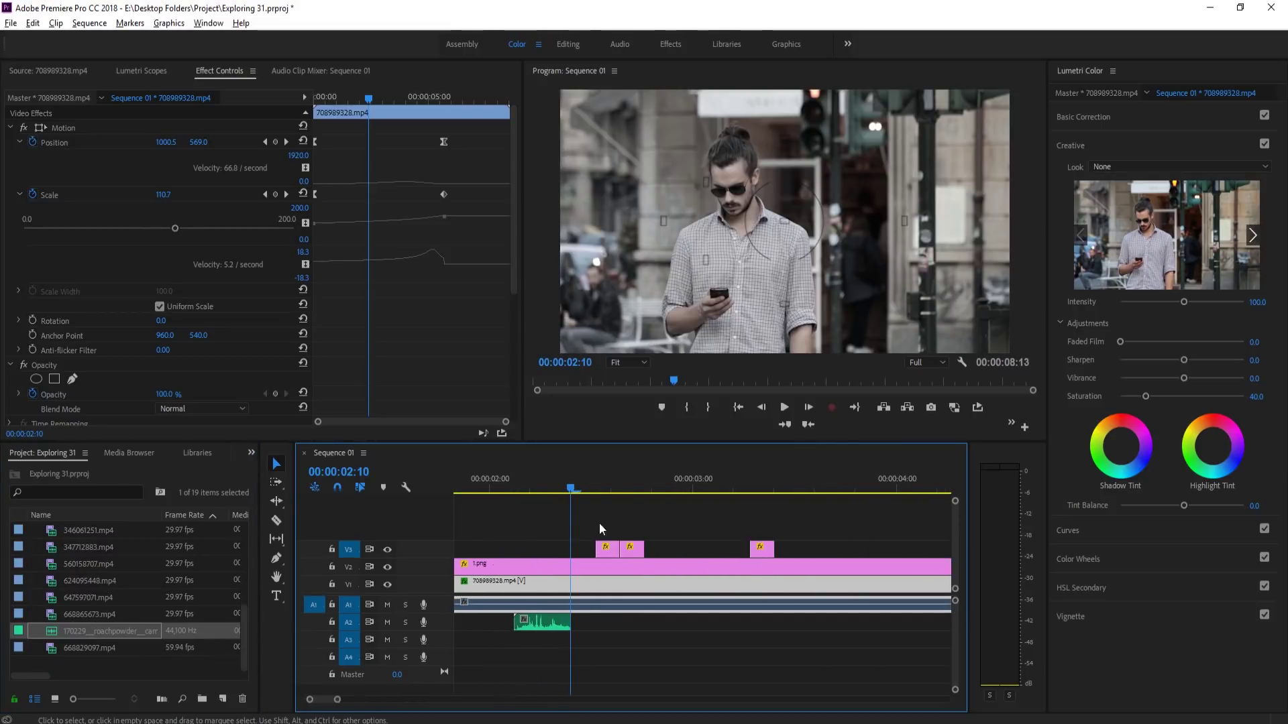
click(598, 483)
drag(540, 627, 621, 627)
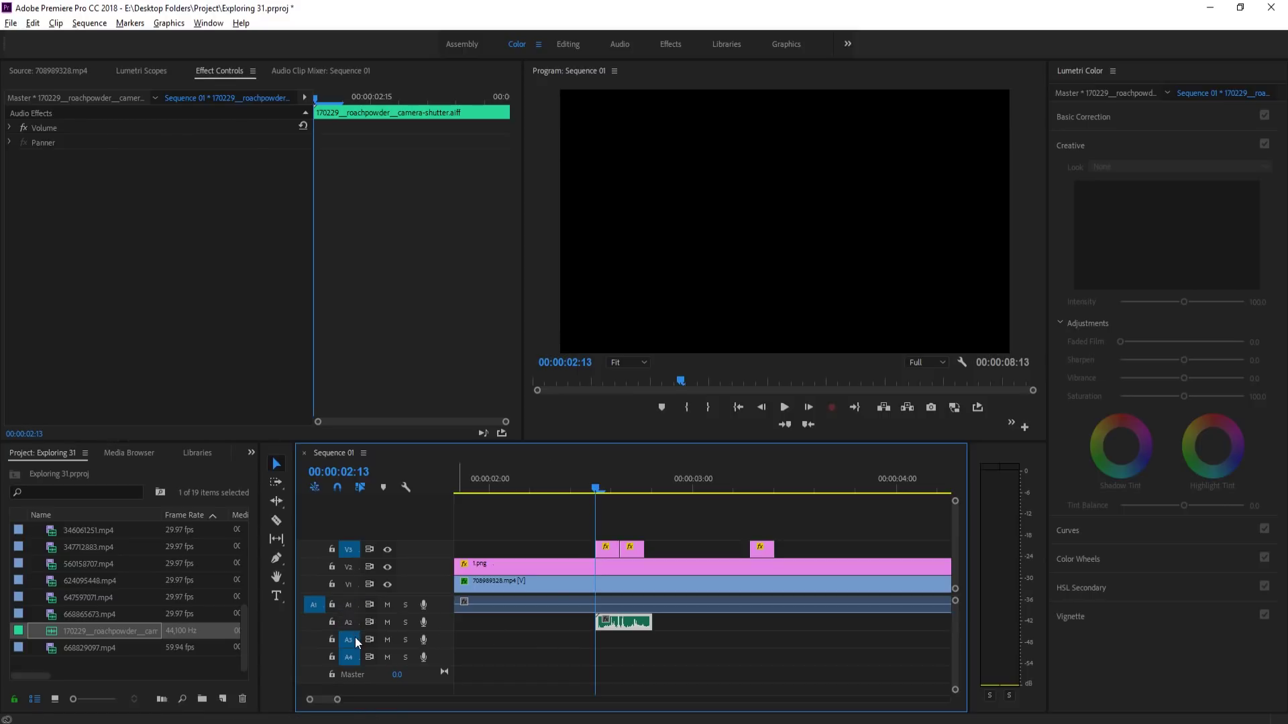
Add two more shutter sounds at the second and last flashes, targeting track A2
drag(602, 489, 625, 483)
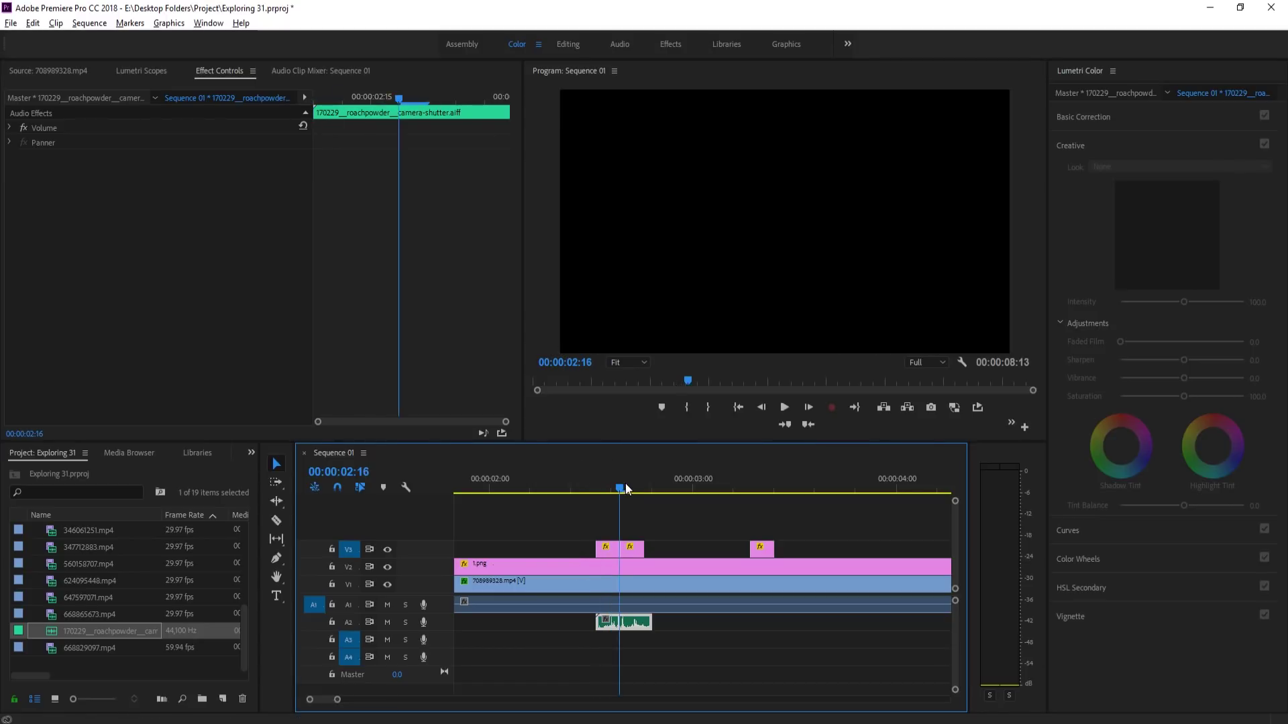
key(.)
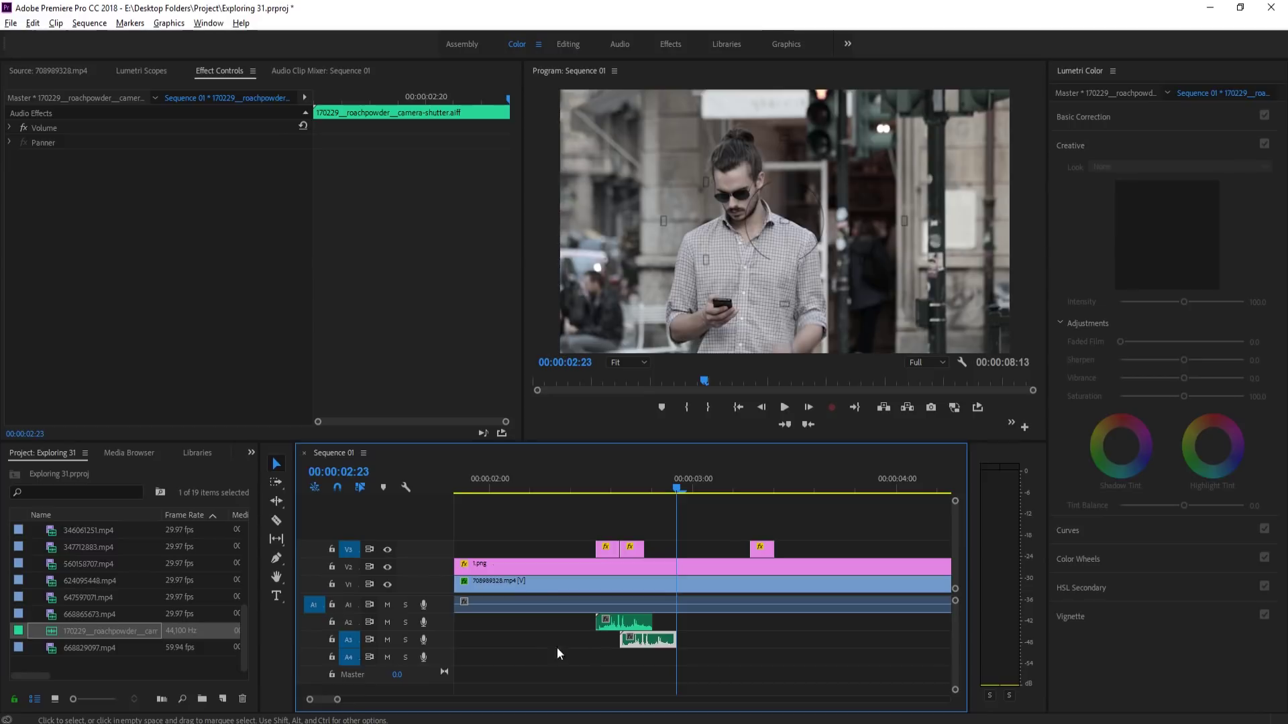
click(348, 640)
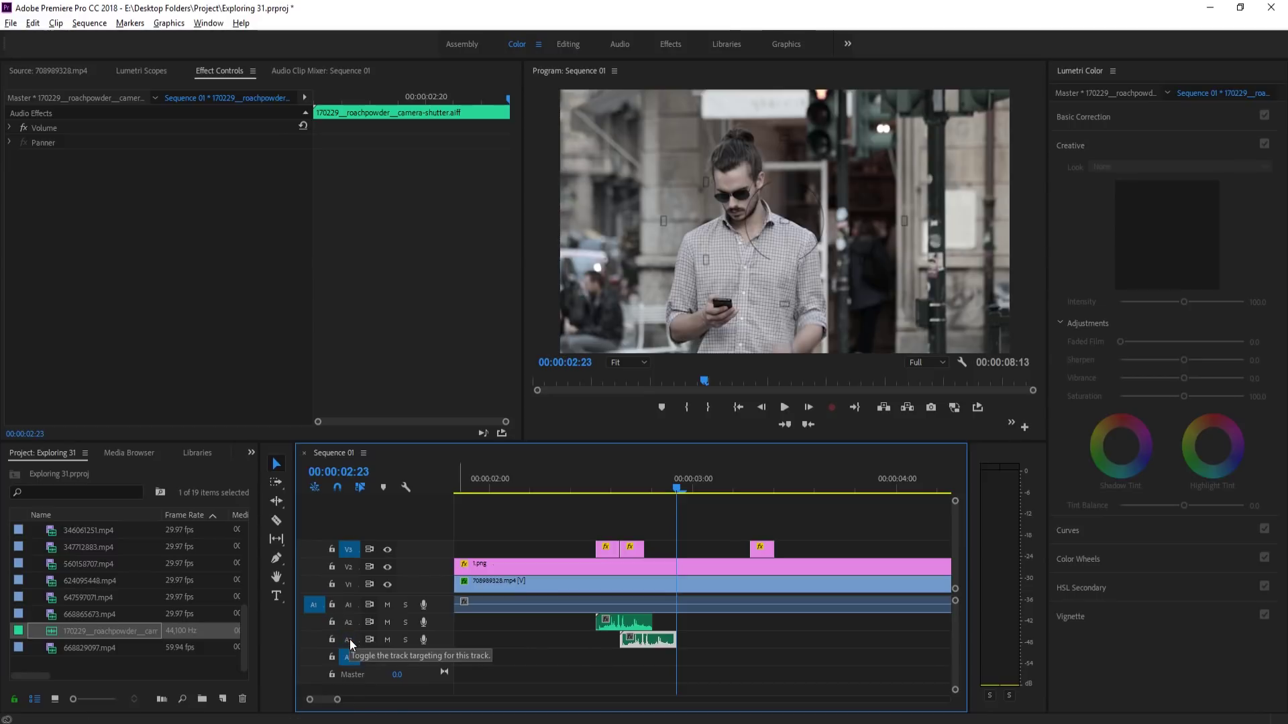
click(349, 655)
click(348, 625)
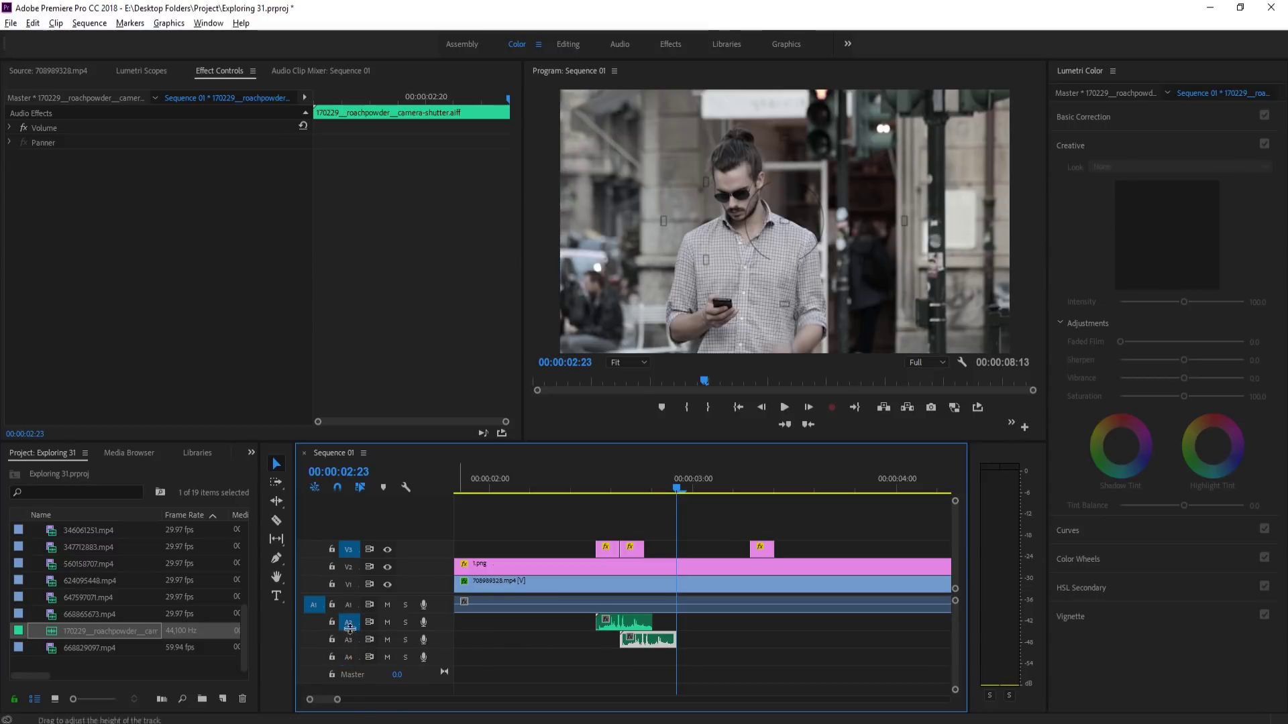
drag(143, 629, 755, 624)
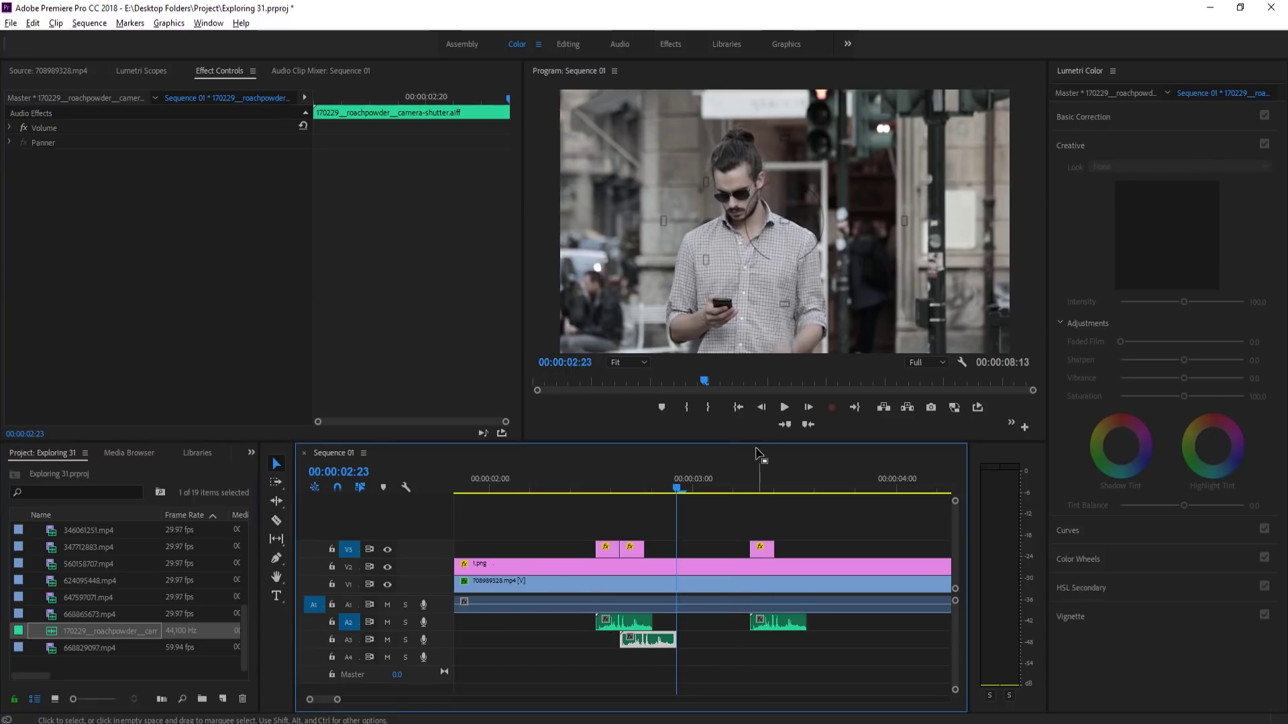
click(549, 489)
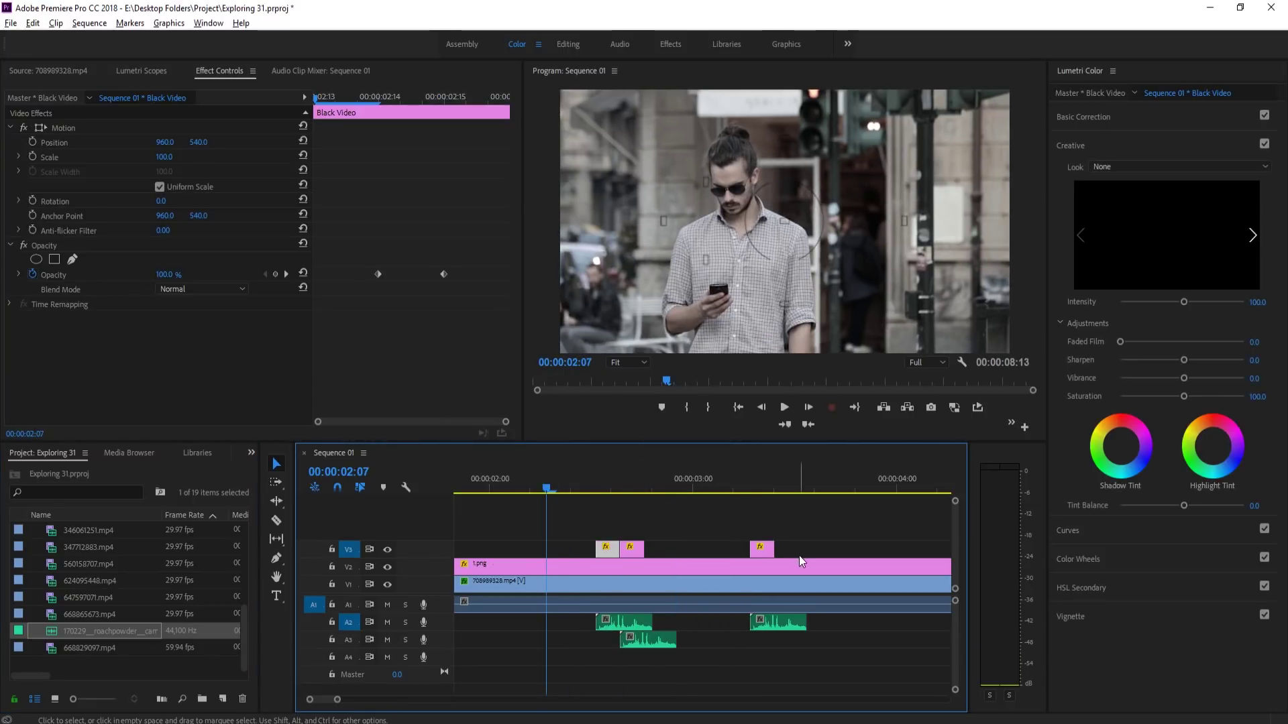
key(space)
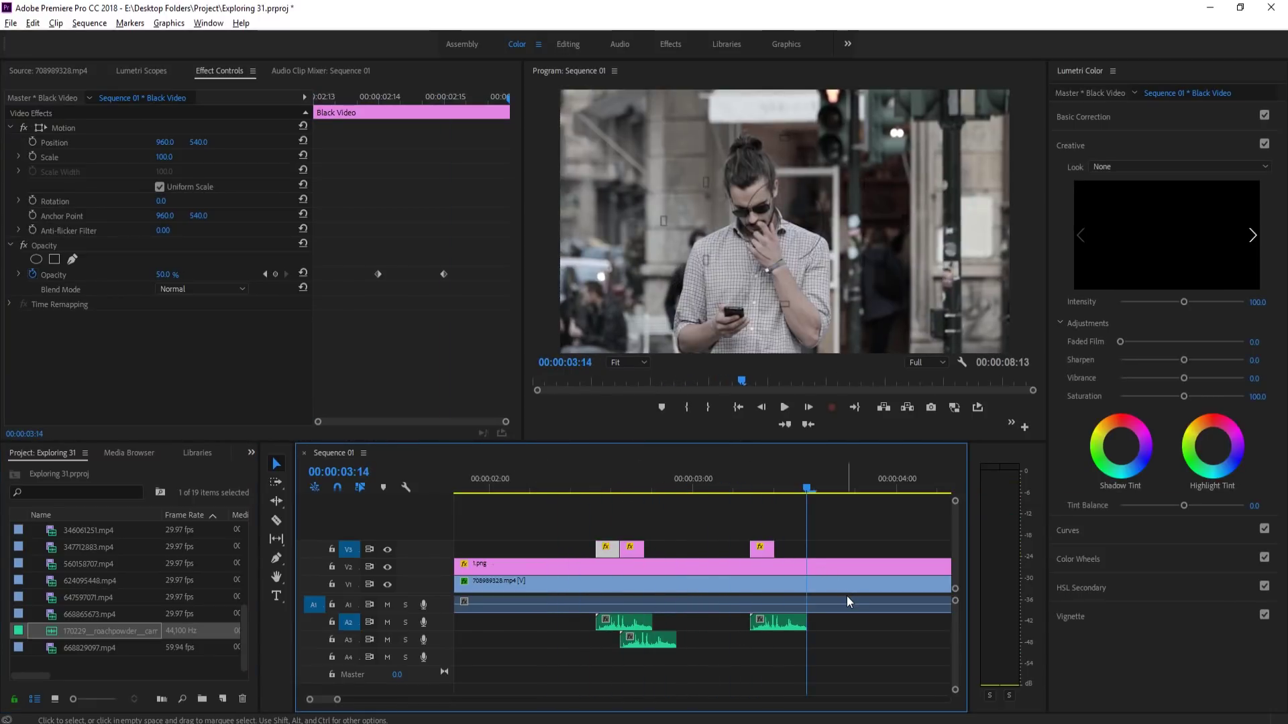
scroll(711, 646, down, 1)
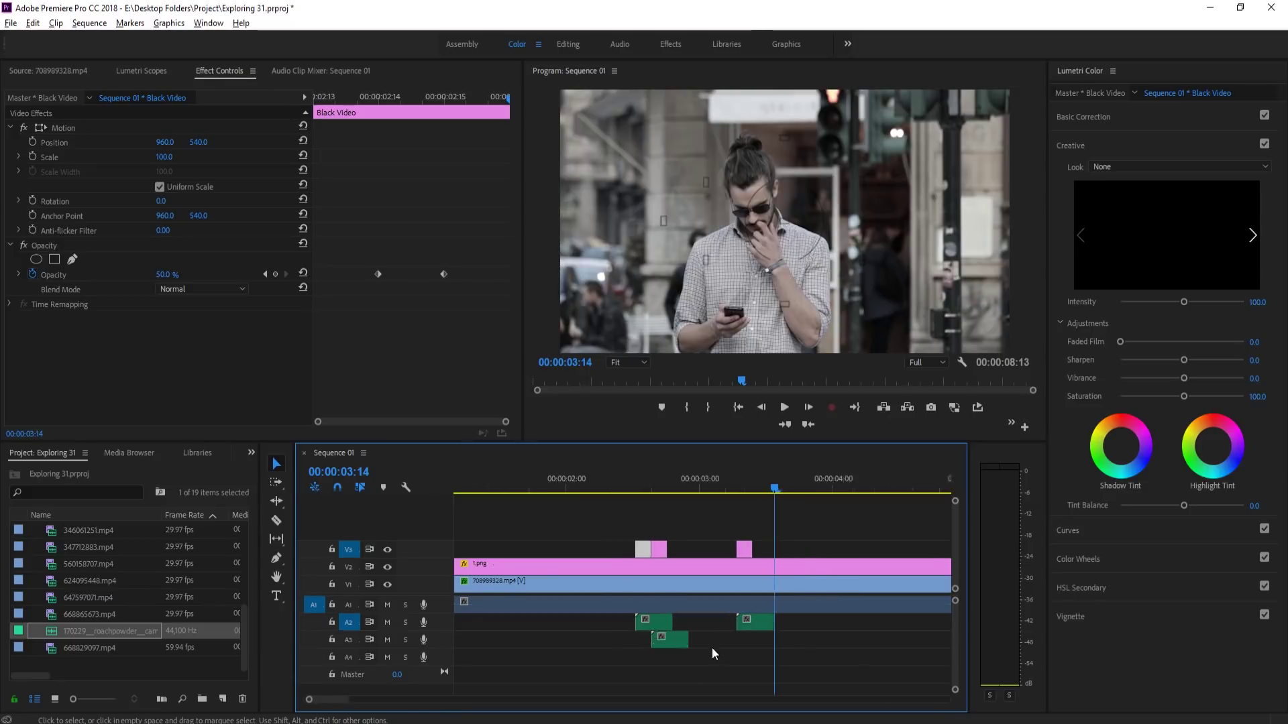
scroll(710, 652, down, 3)
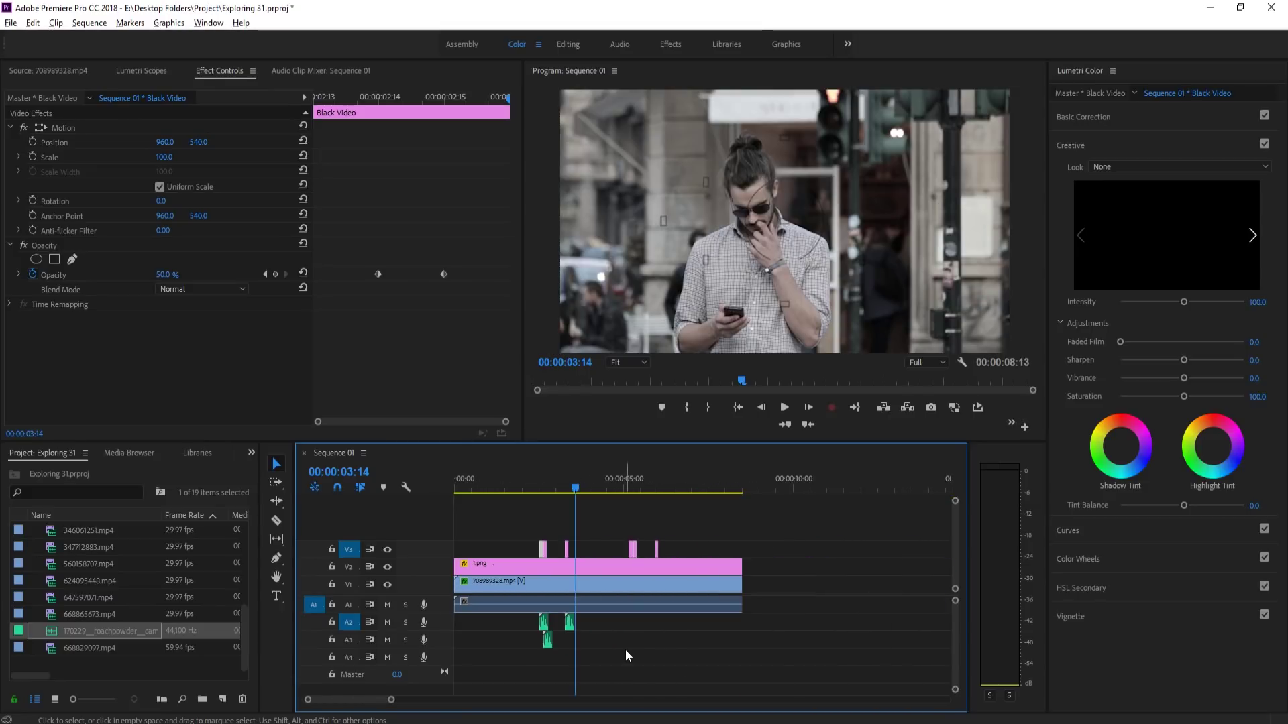